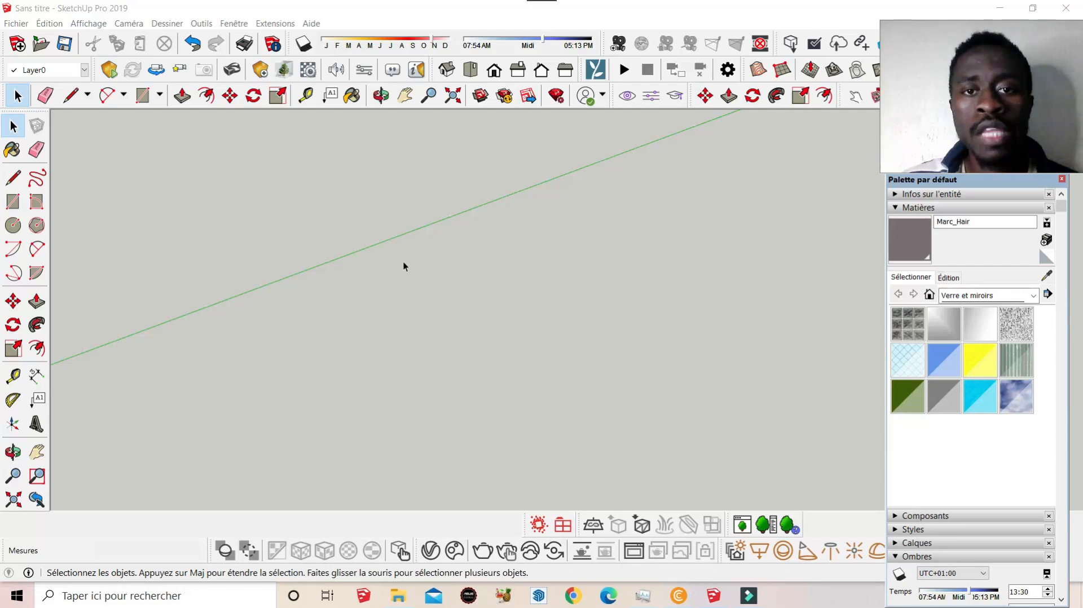
Step: Draw a horizontal ground rectangle about 6390 by 4606 cm in the empty area beside the green axis
scroll(339, 250, down, 4)
scroll(759, 236, up, 3)
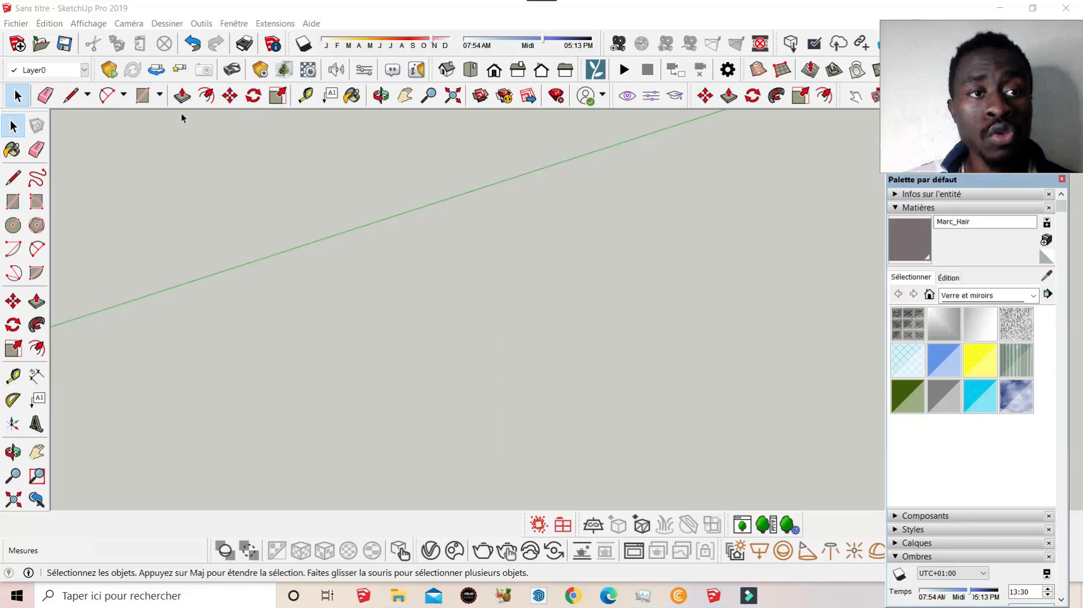
click(142, 95)
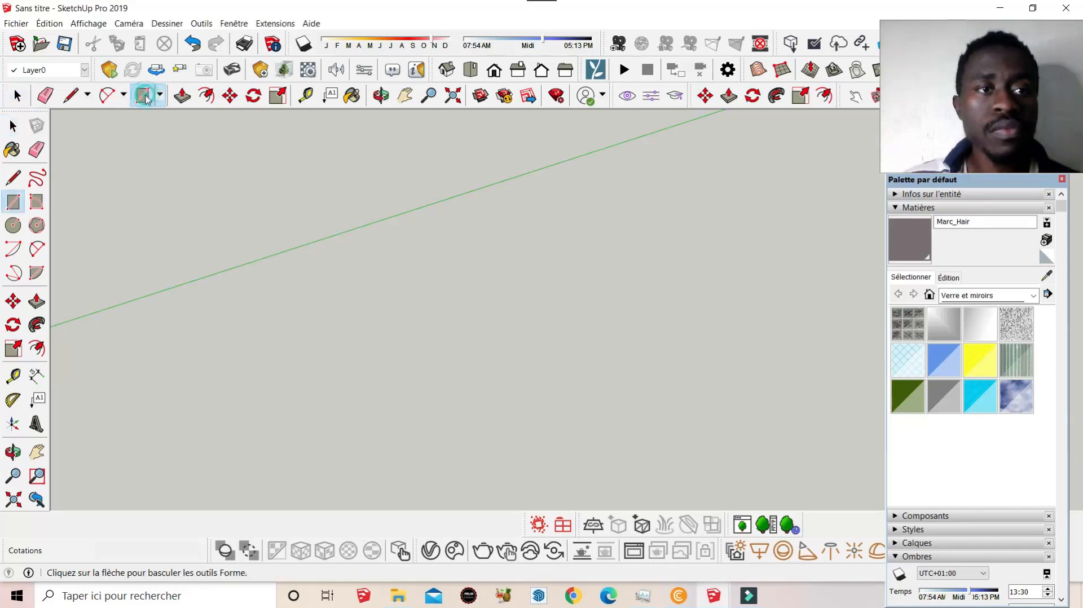
click(329, 277)
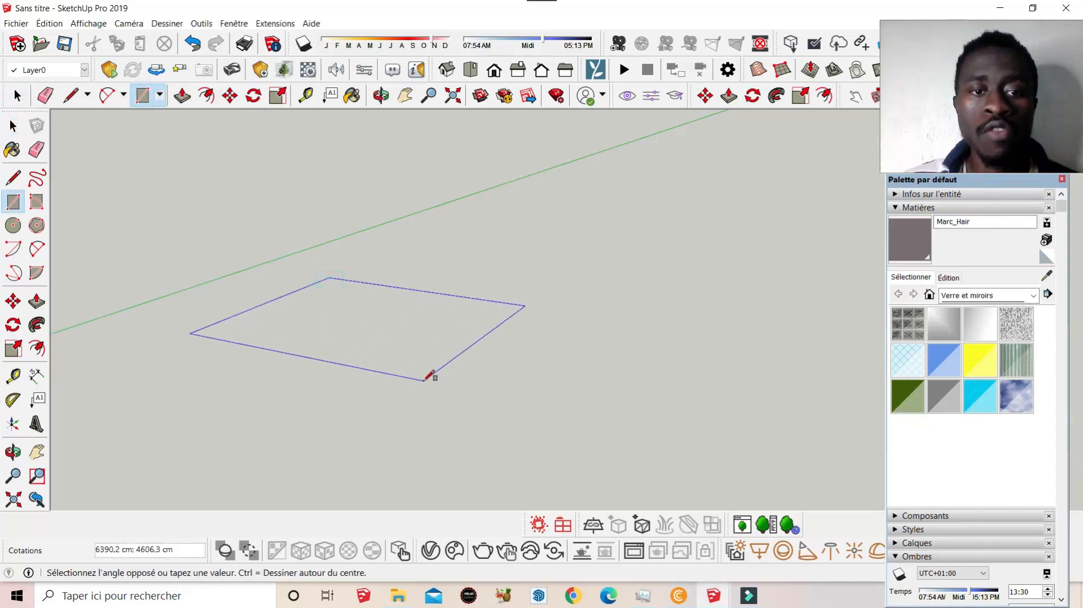
click(424, 379)
scroll(387, 353, down, 2)
scroll(387, 353, up, 2)
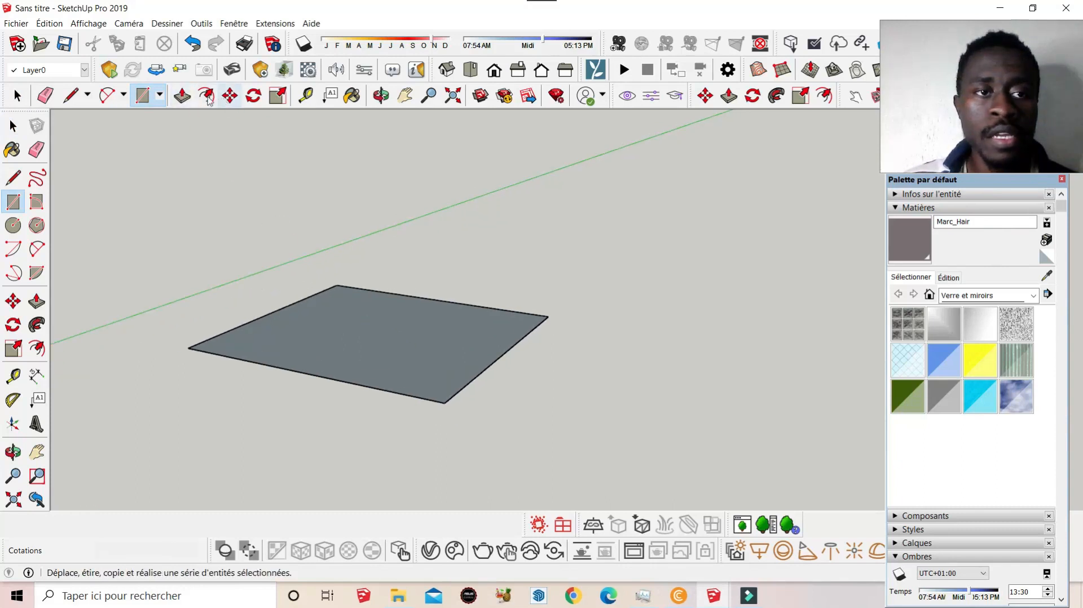
Step: Offset the rectangle's outline inward by 20 cm to form a thin border strip
click(206, 95)
click(434, 338)
text(20)
key(Return)
scroll(547, 358, up, 5)
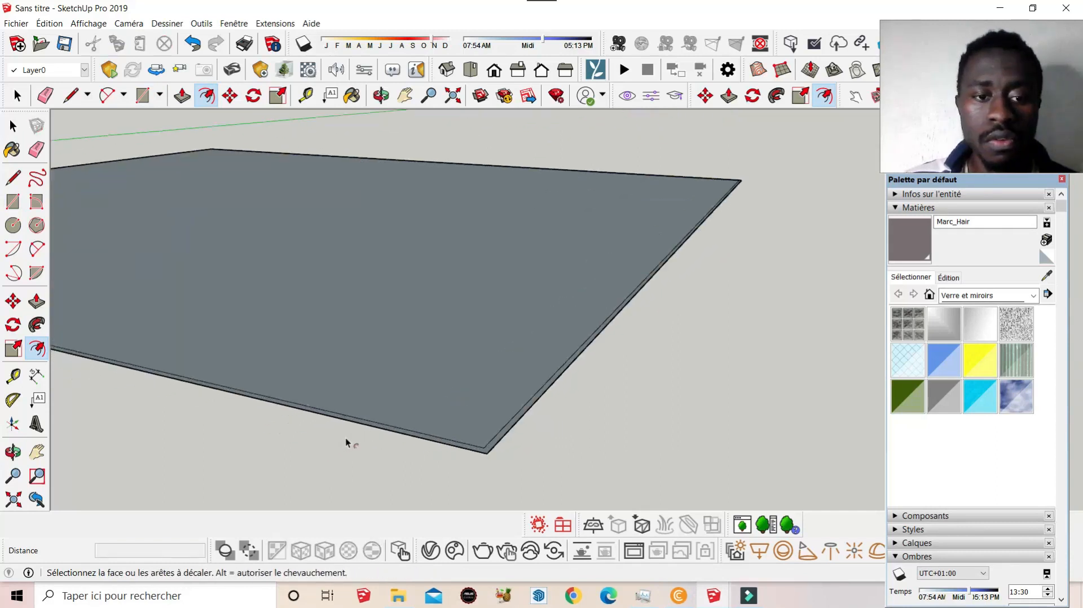
Step: Push/Pull the thin border strip upward about 3270 cm to raise the four walls
click(181, 95)
scroll(491, 448, up, 2)
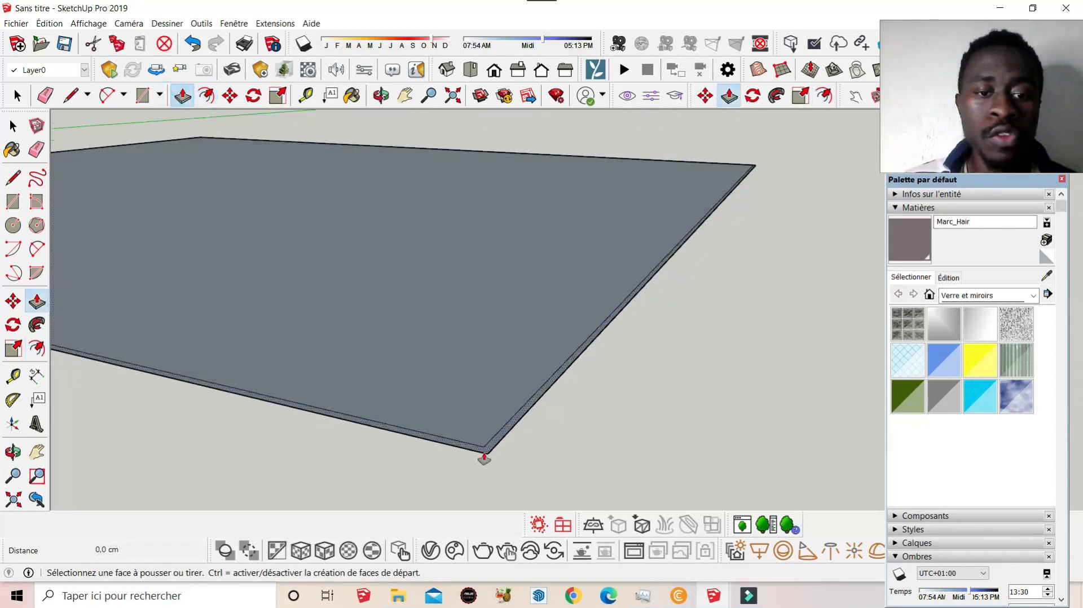
click(498, 440)
scroll(492, 438, down, 3)
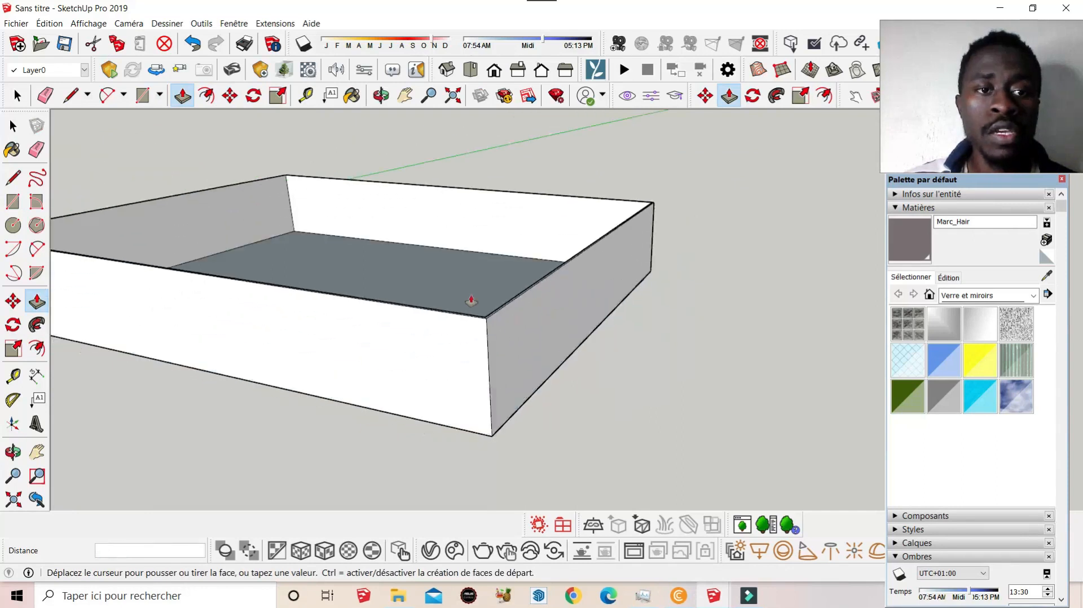
scroll(528, 391, down, 2)
scroll(528, 390, down, 2)
click(512, 263)
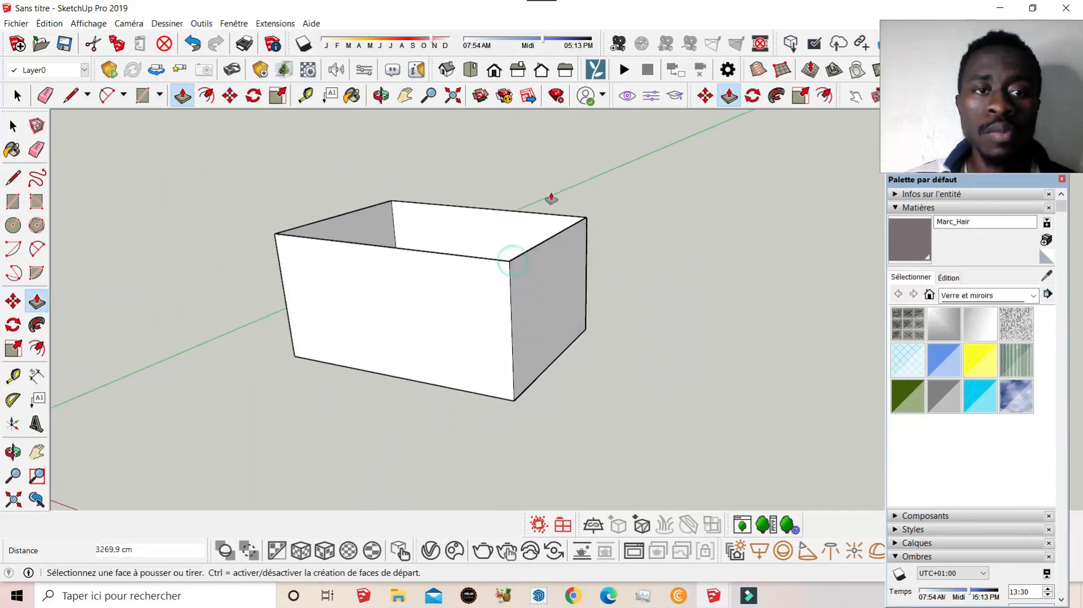
Step: Close the open top of the walls with a diagonal line between opposite corners, and erase that diagonal
scroll(543, 199, up, 2)
click(70, 95)
scroll(357, 201, up, 2)
click(357, 201)
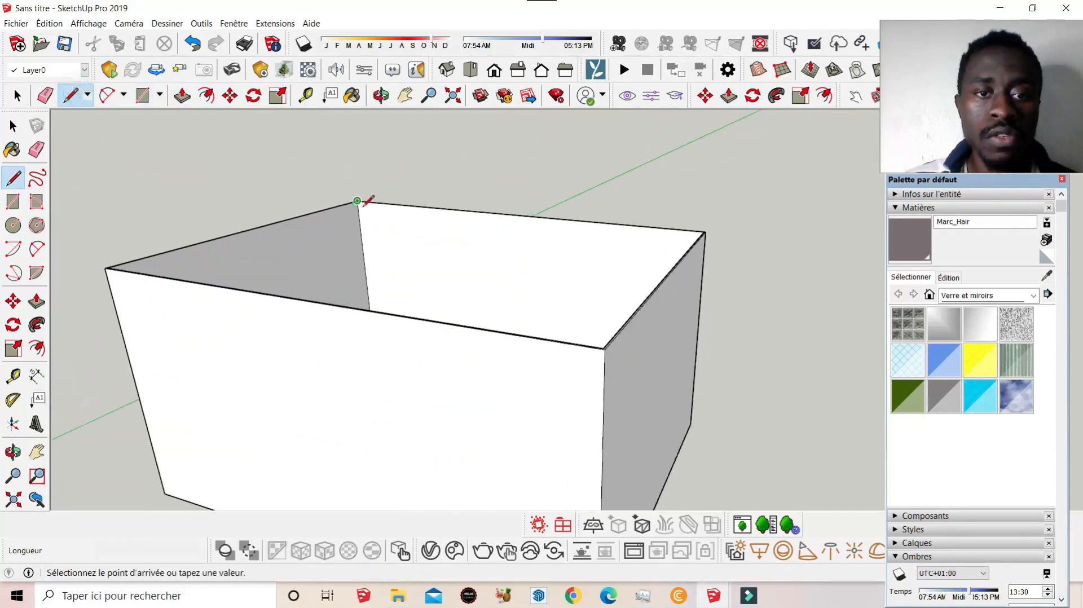
click(603, 348)
scroll(603, 348, down, 3)
click(45, 95)
click(471, 291)
scroll(541, 323, down, 4)
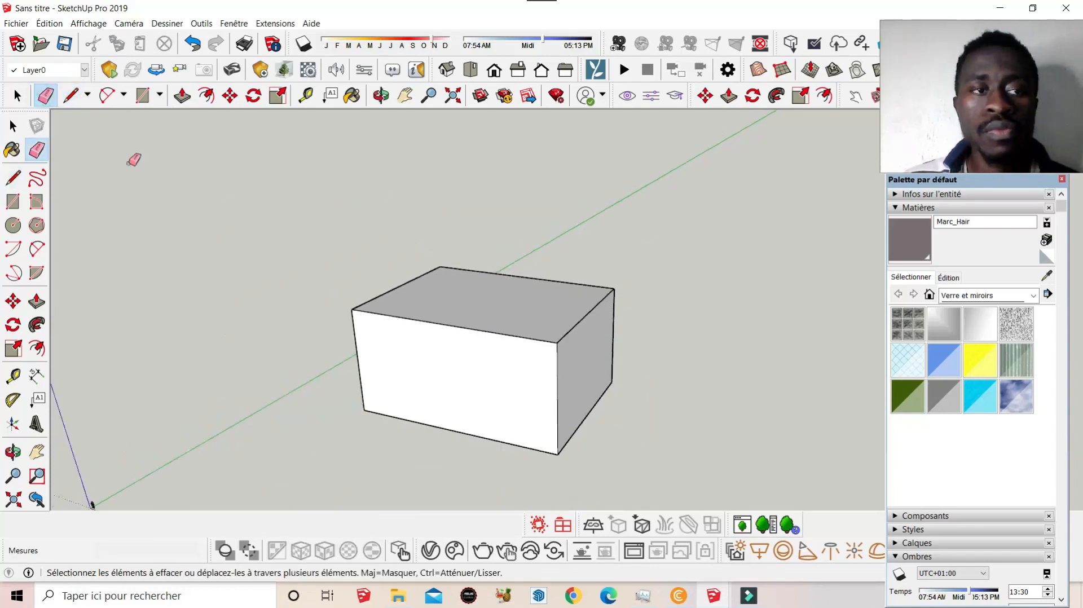
Step: Select the whole box and move it from its lower front corner to a spot farther from the green axis
click(16, 97)
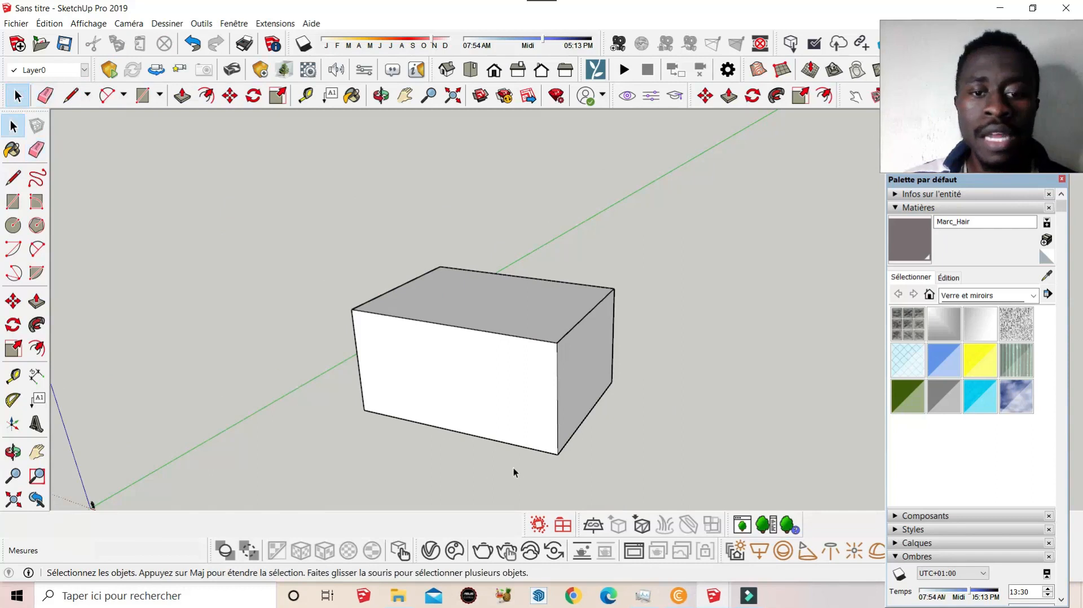
drag(428, 291, 420, 285)
scroll(315, 186, down, 2)
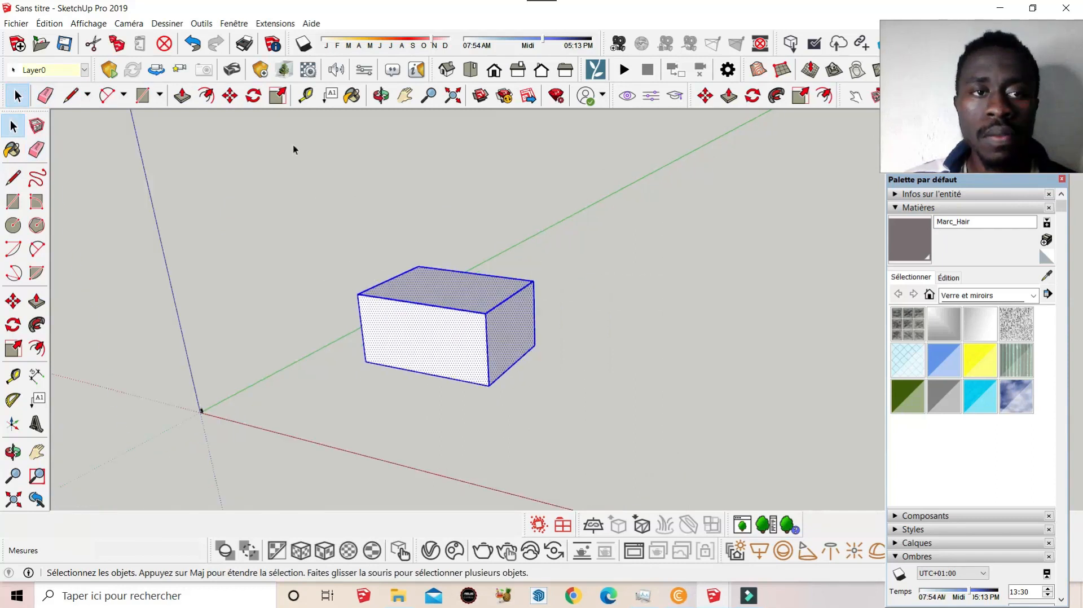
click(182, 96)
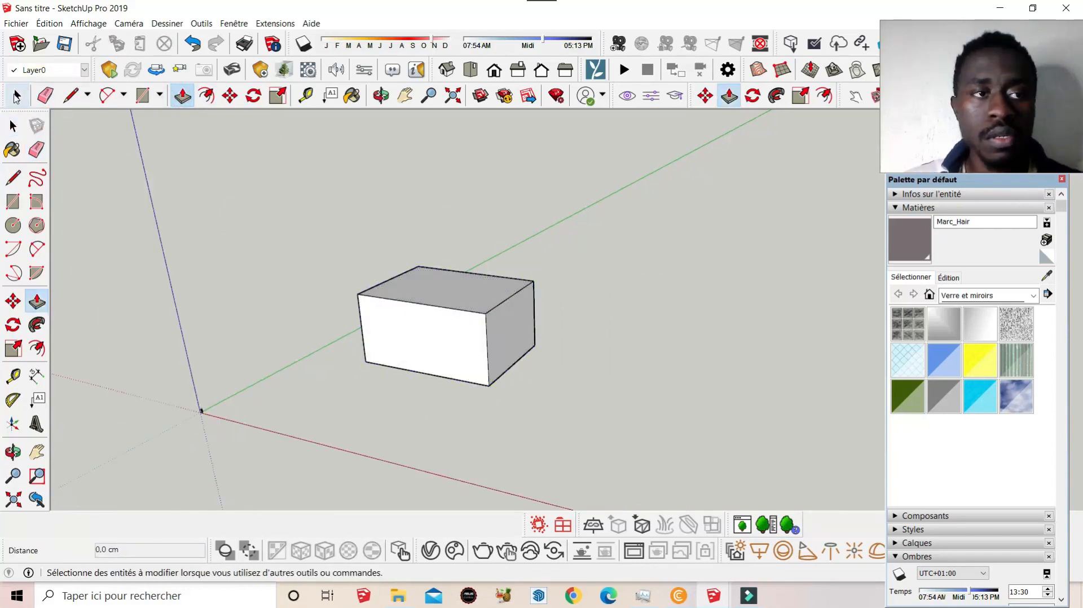
click(16, 96)
drag(278, 207, 281, 204)
click(230, 96)
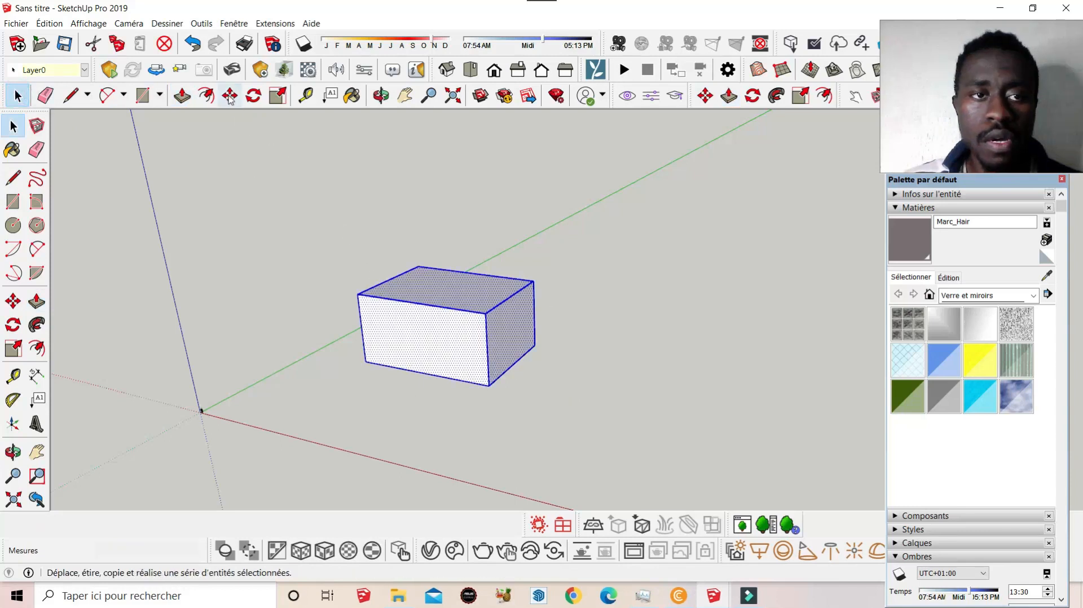
click(489, 384)
scroll(478, 353, down, 3)
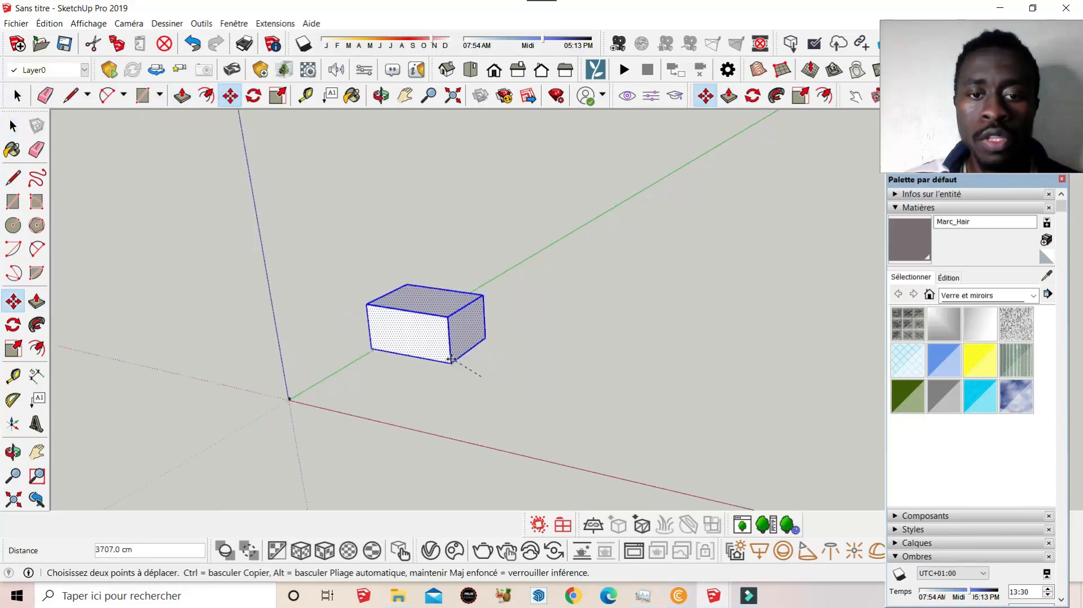
click(816, 327)
scroll(855, 282, up, 4)
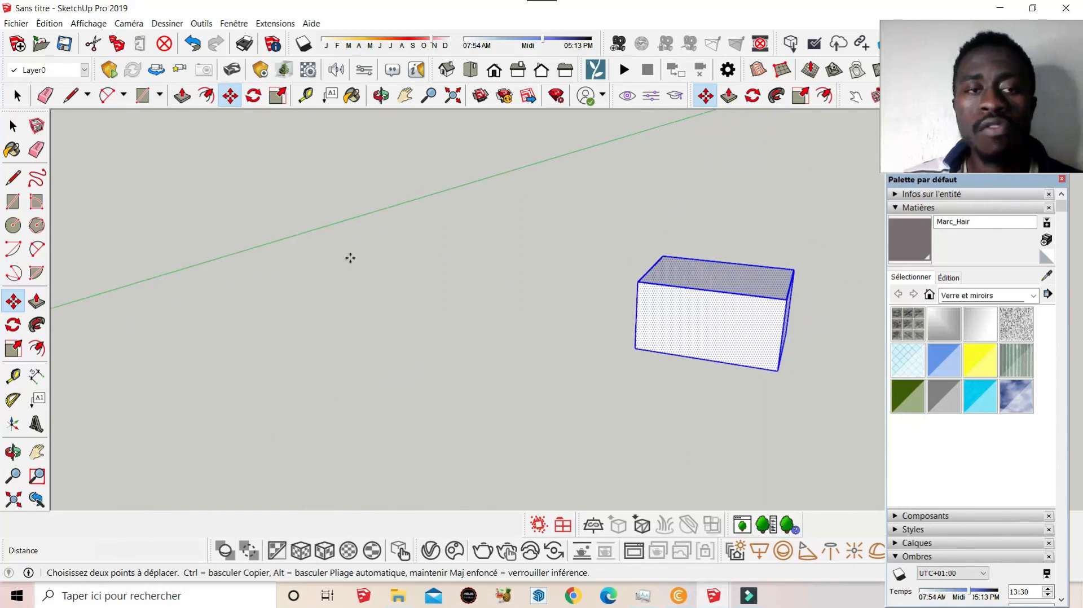
Step: Draw a second rectangle about 3857 by 2384 cm on the ground beside the box and pull it up about 77 cm into a slab
click(142, 96)
click(489, 370)
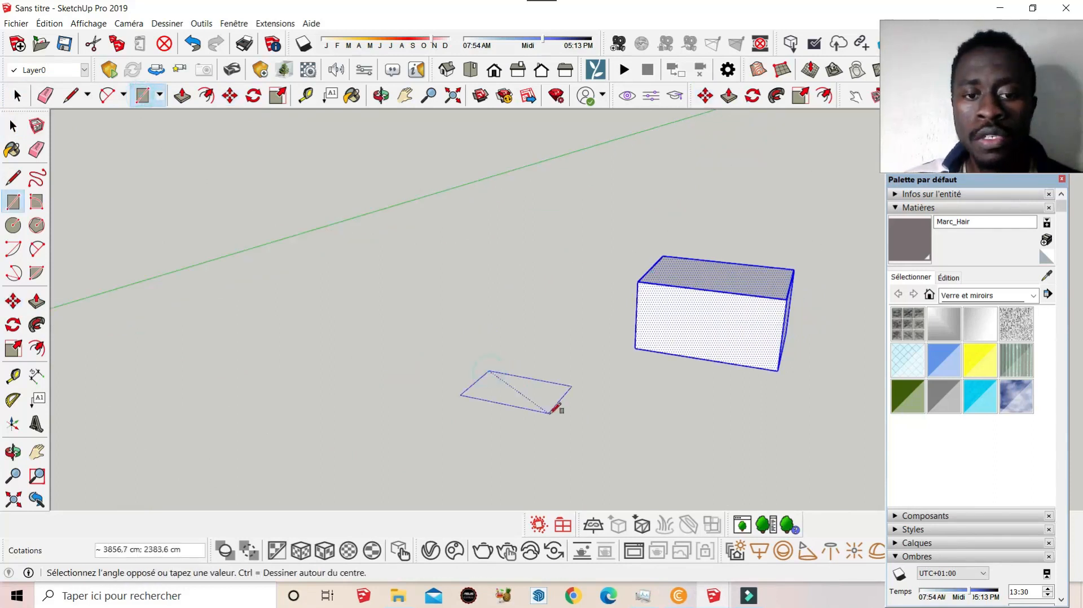
click(544, 413)
click(182, 95)
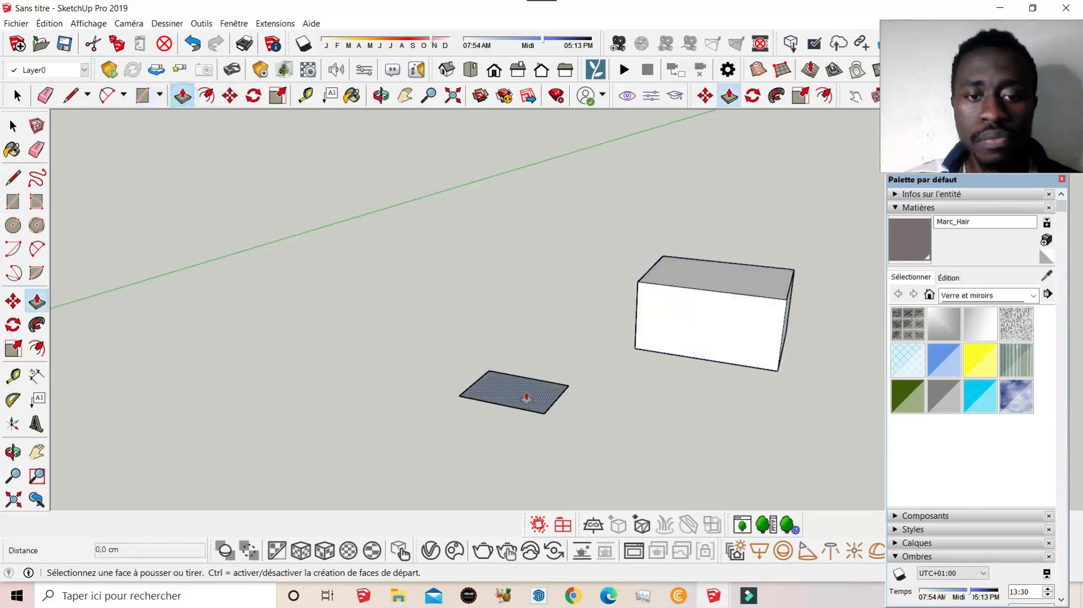
click(527, 398)
click(527, 396)
scroll(649, 308, down, 3)
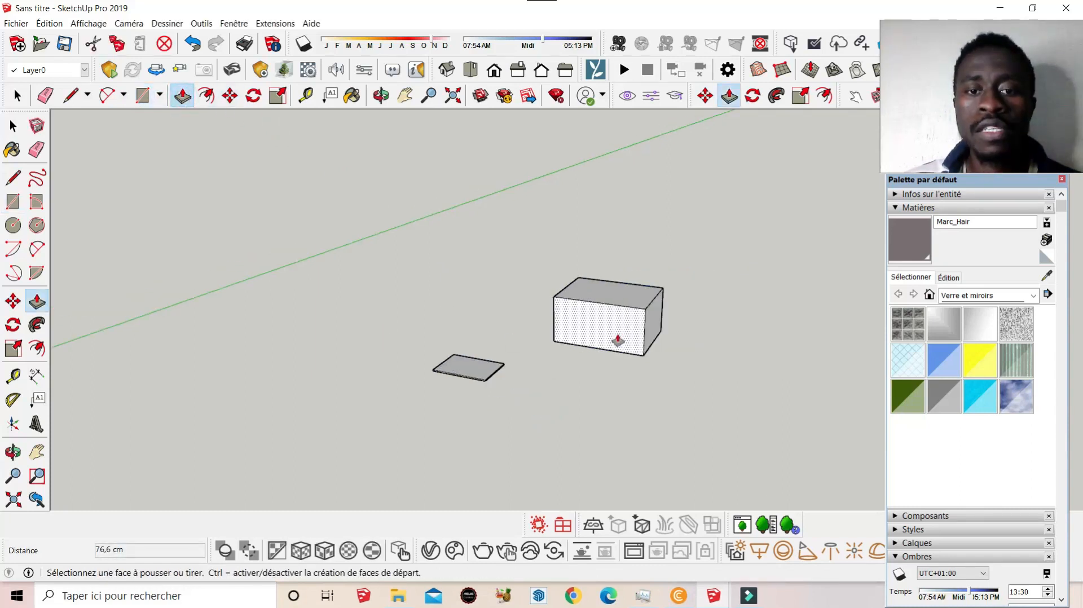
scroll(627, 336, up, 5)
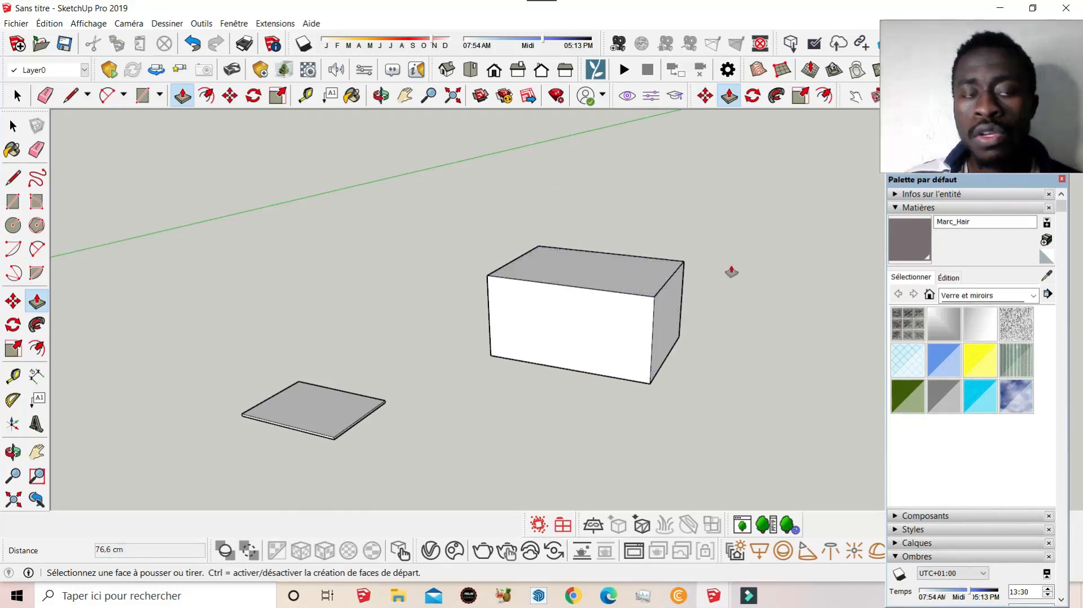
mouse_move(950, 127)
mouse_down()
mouse_move(69, 444)
mouse_move(87, 501)
mouse_move(102, 509)
mouse_up()
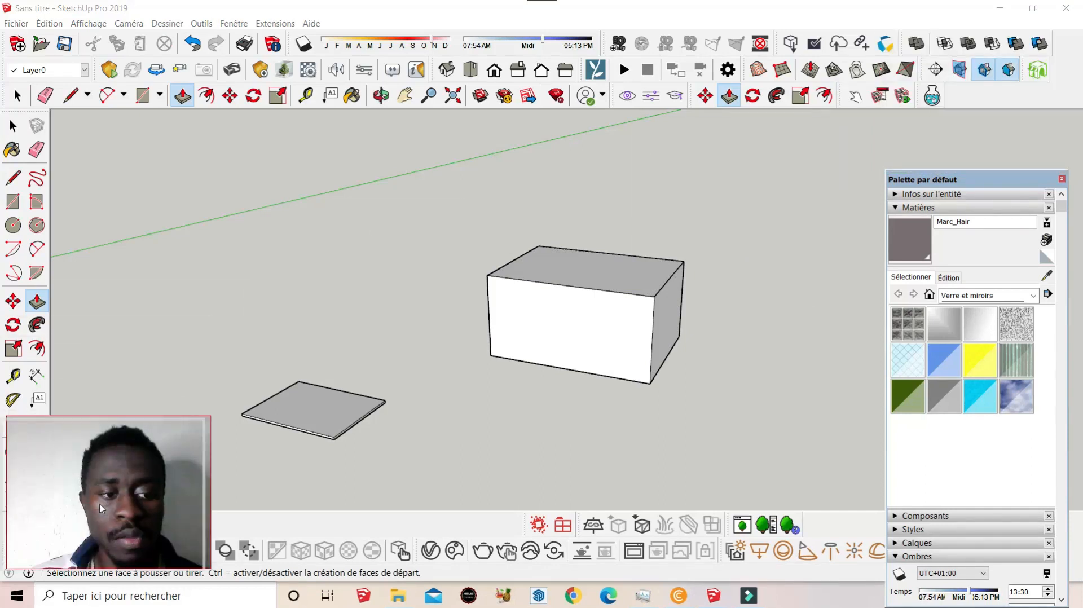
scroll(634, 309, up, 2)
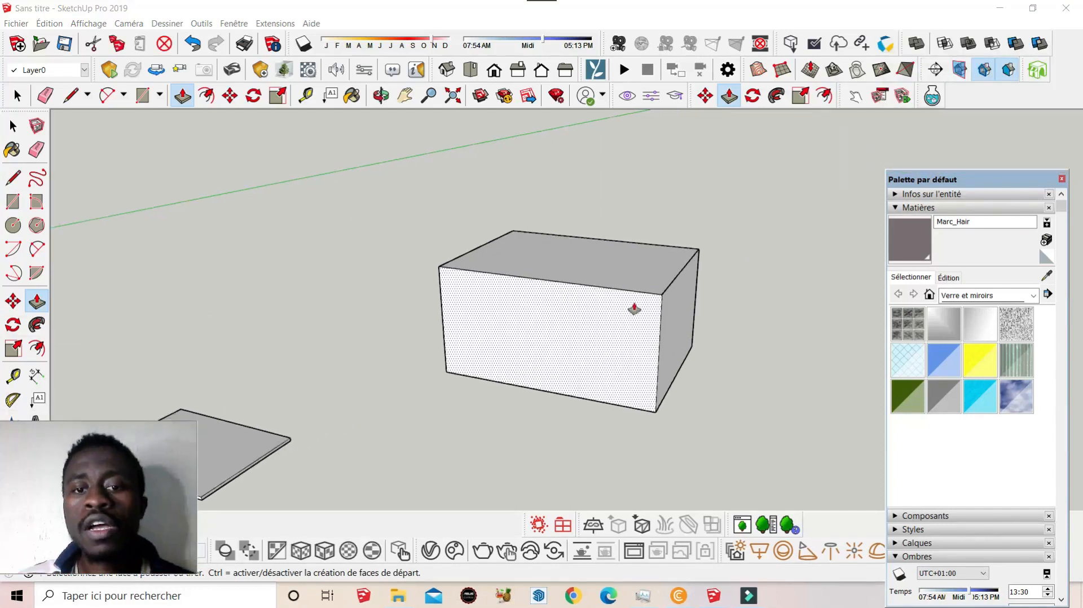
scroll(549, 266, down, 1)
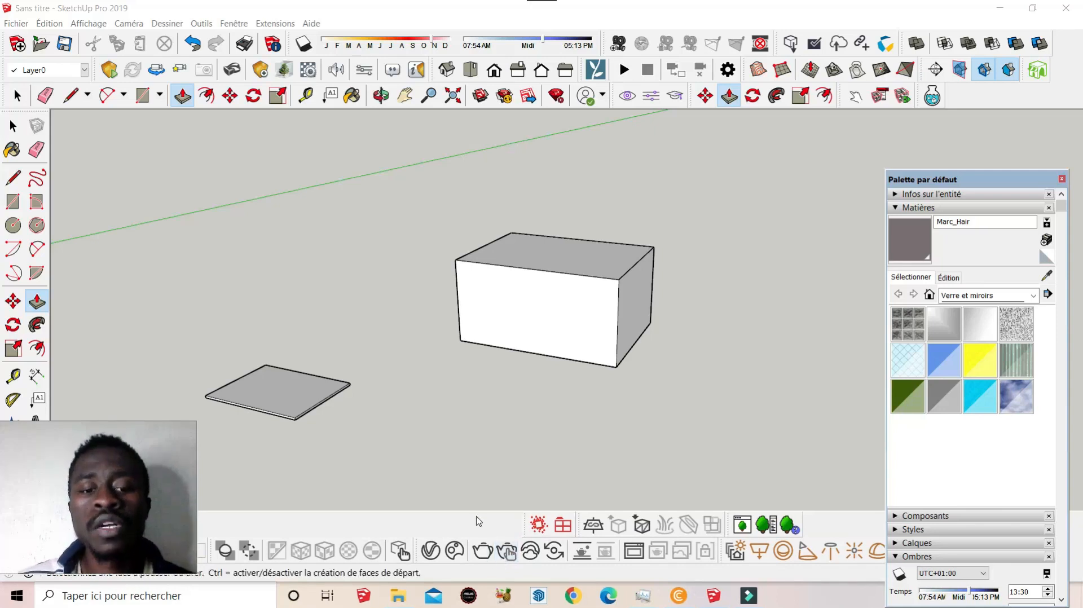
Step: Open the V-Ray Asset Editor and move it and the default tray aside to clear the model and the light tools
click(431, 549)
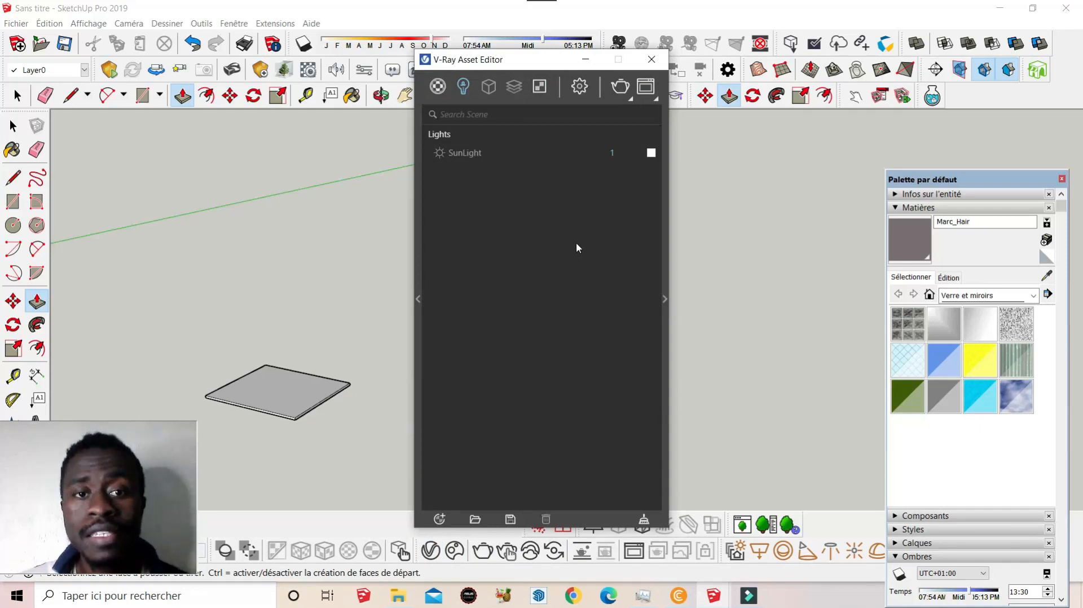
drag(451, 64, 77, 122)
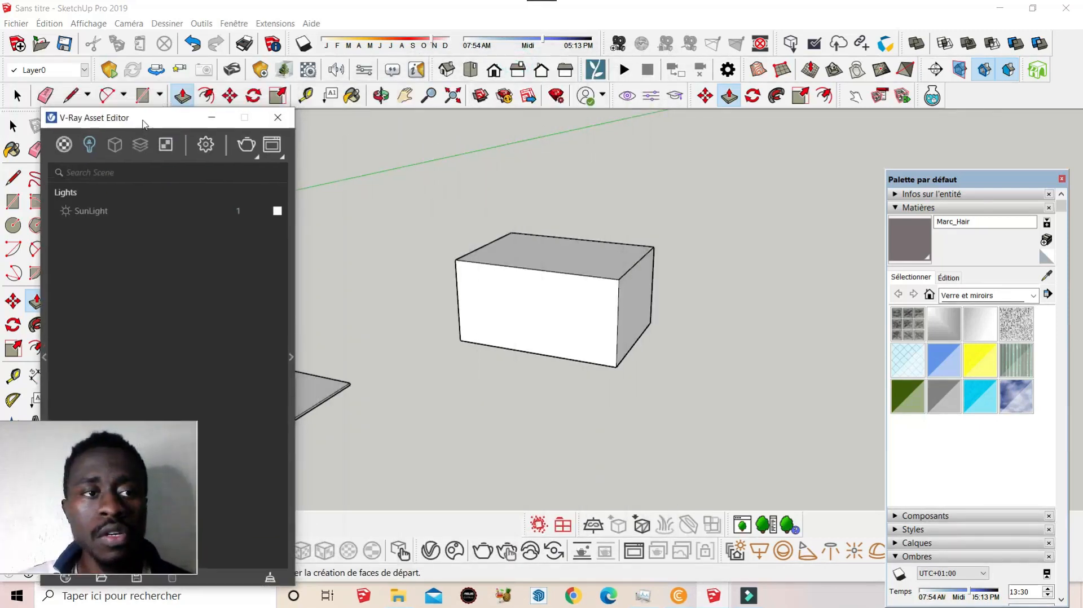
drag(158, 118, 155, 95)
click(13, 200)
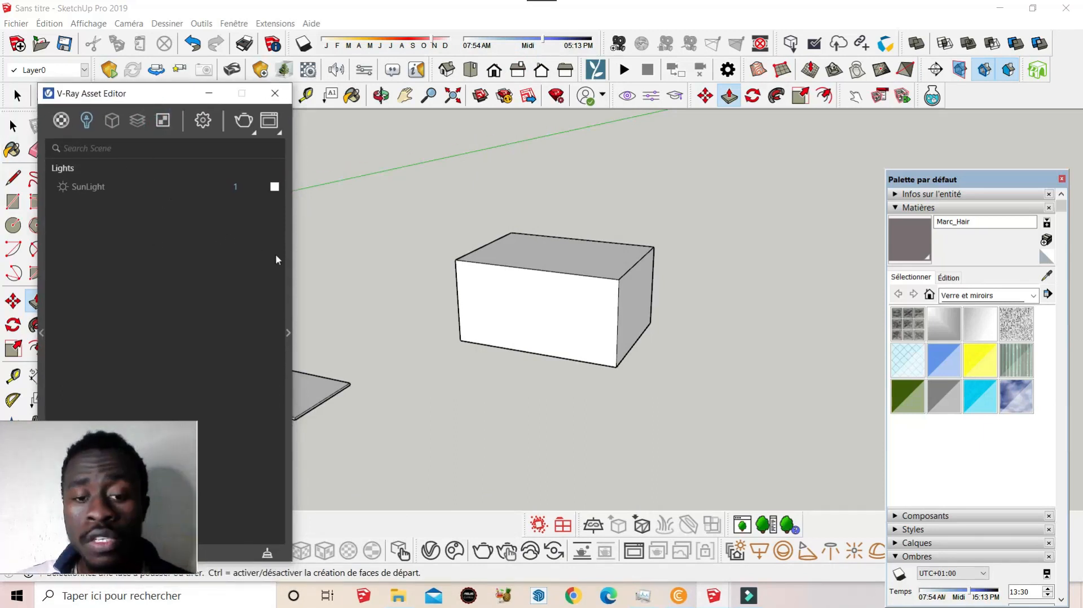
drag(982, 179, 1022, 51)
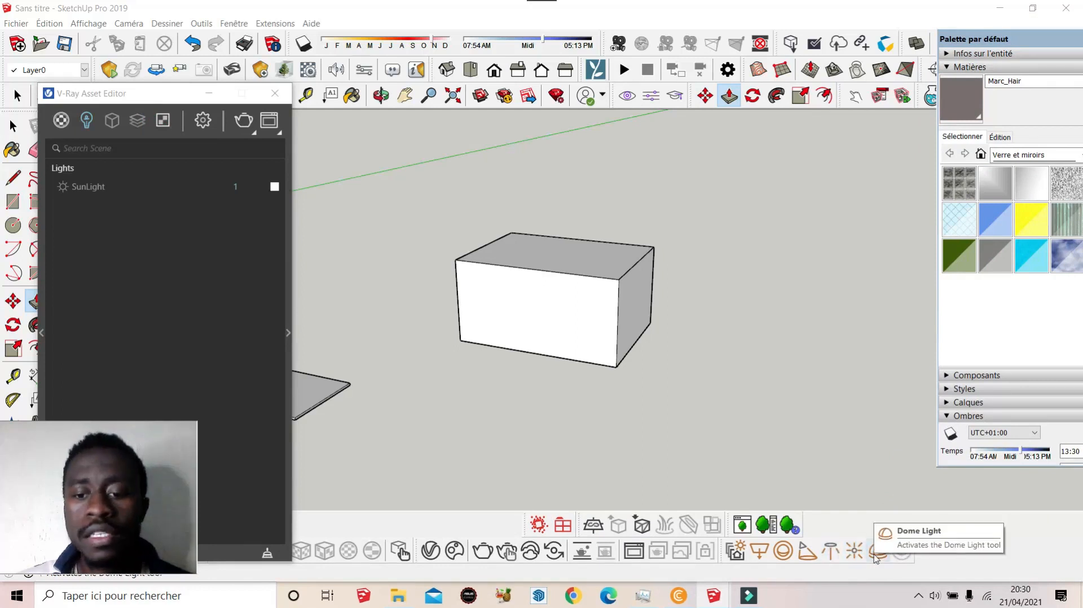
Step: Place a V-Ray Dome Light on the top face of the flat slab
click(877, 553)
scroll(805, 365, down, 3)
scroll(535, 388, up, 5)
click(538, 386)
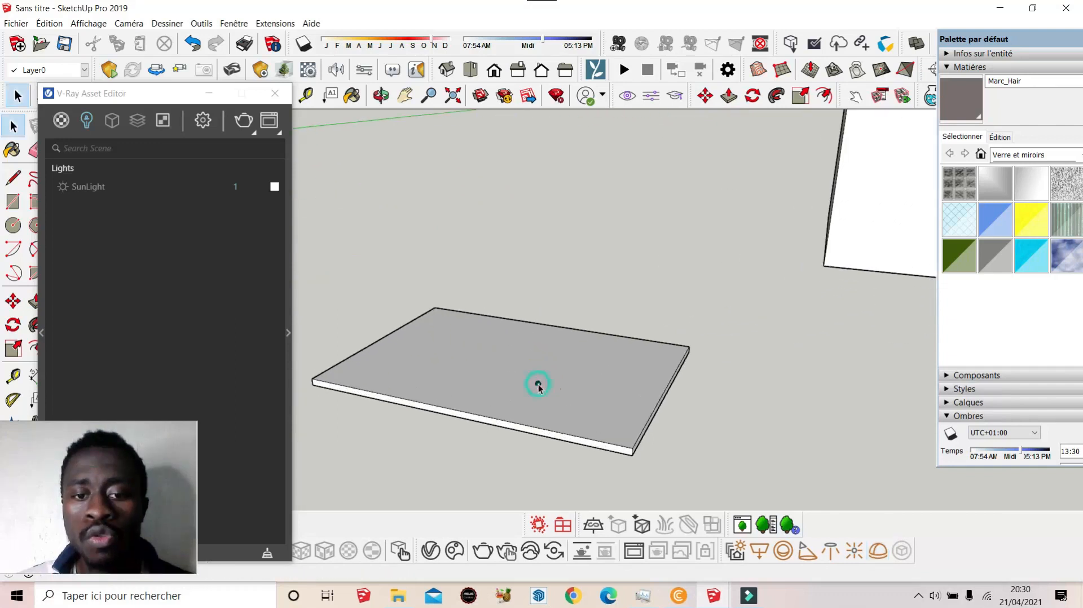
Step: Examine the dome light on the slab up close and its position relative to the box
scroll(530, 384, up, 5)
scroll(532, 366, up, 3)
scroll(695, 380, down, 3)
scroll(588, 373, up, 3)
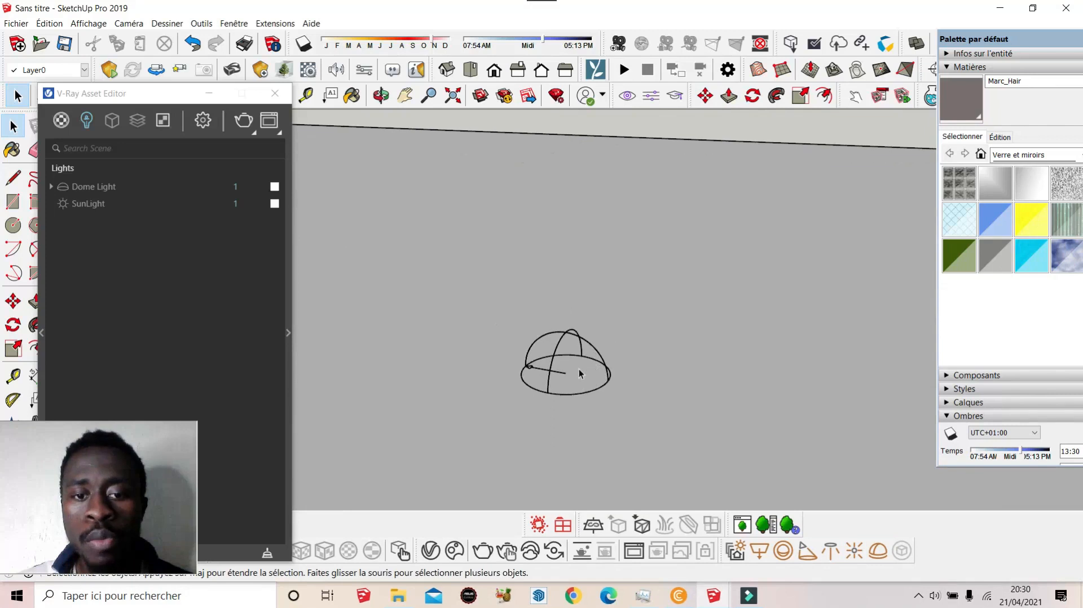
scroll(546, 307, down, 6)
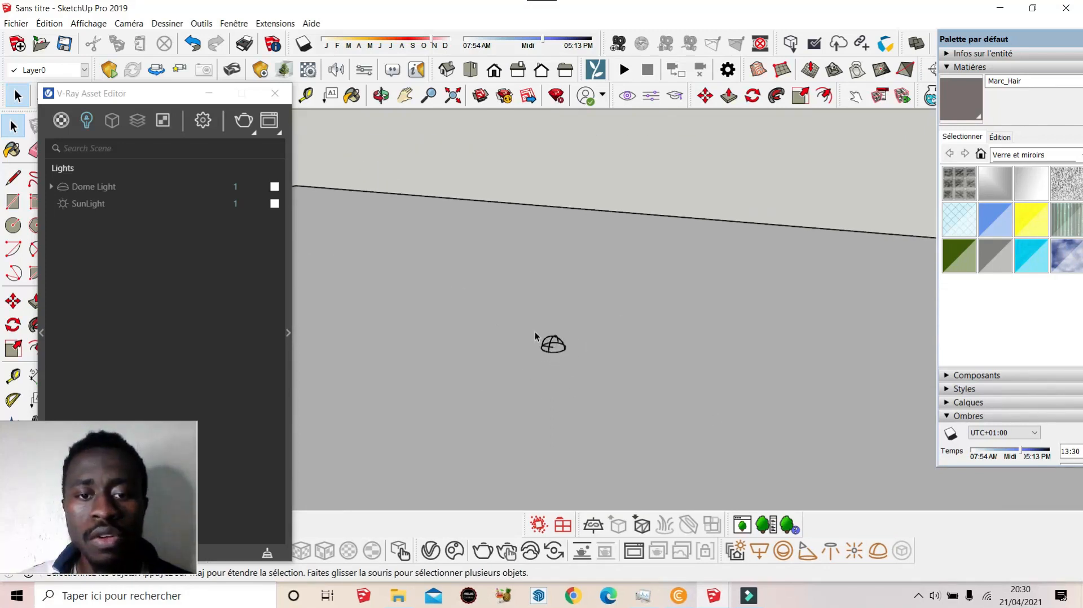
scroll(490, 319, down, 2)
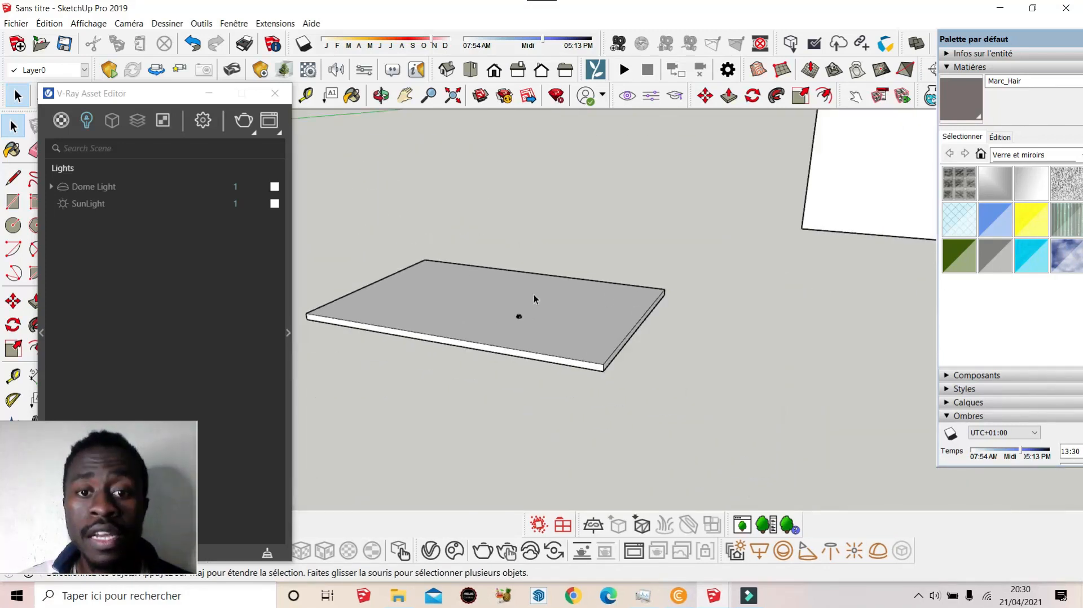
scroll(445, 352, down, 4)
scroll(483, 326, up, 3)
scroll(423, 310, down, 3)
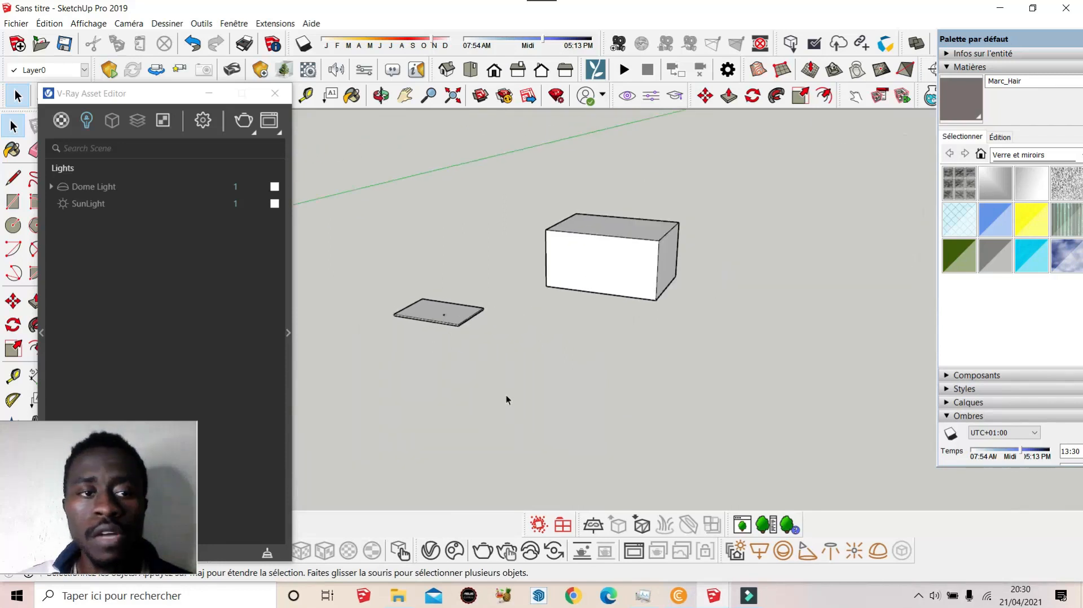
Step: Set the V-Ray render quality to Low+ in the Asset Editor's render settings
drag(177, 101, 366, 120)
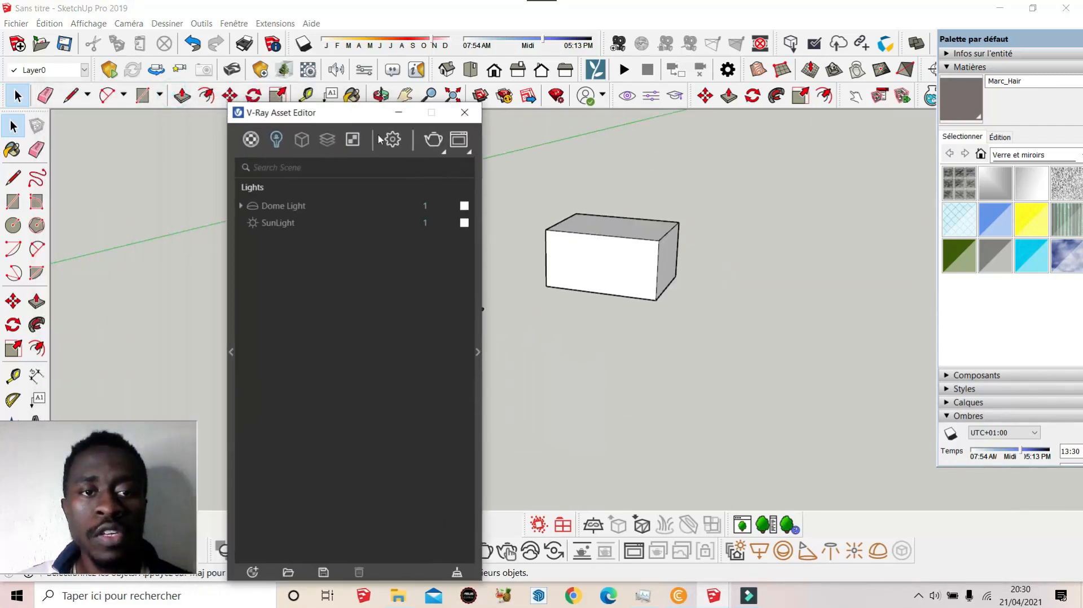
click(395, 142)
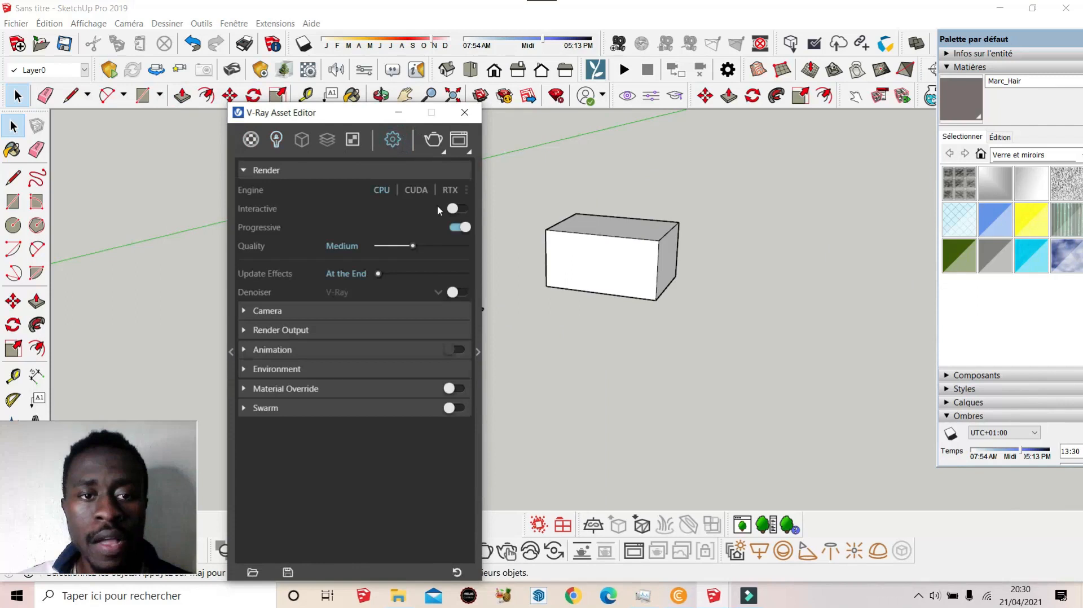
click(403, 247)
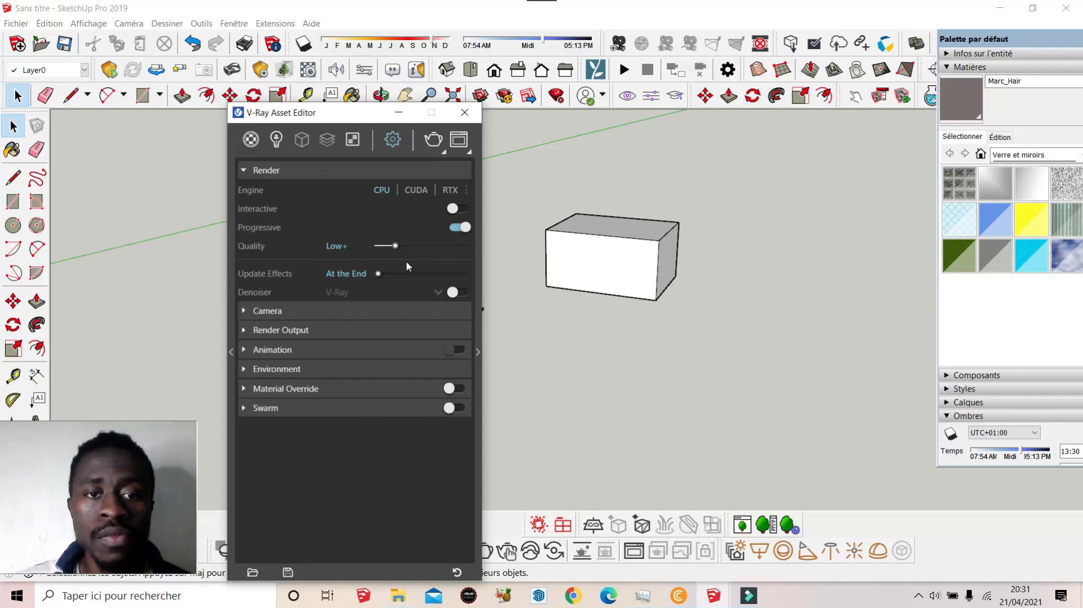
Step: Move the Asset Editor clear of the slab and box and open the Dome Light's parameters from the scene's lights
drag(338, 112, 165, 91)
scroll(421, 305, up, 5)
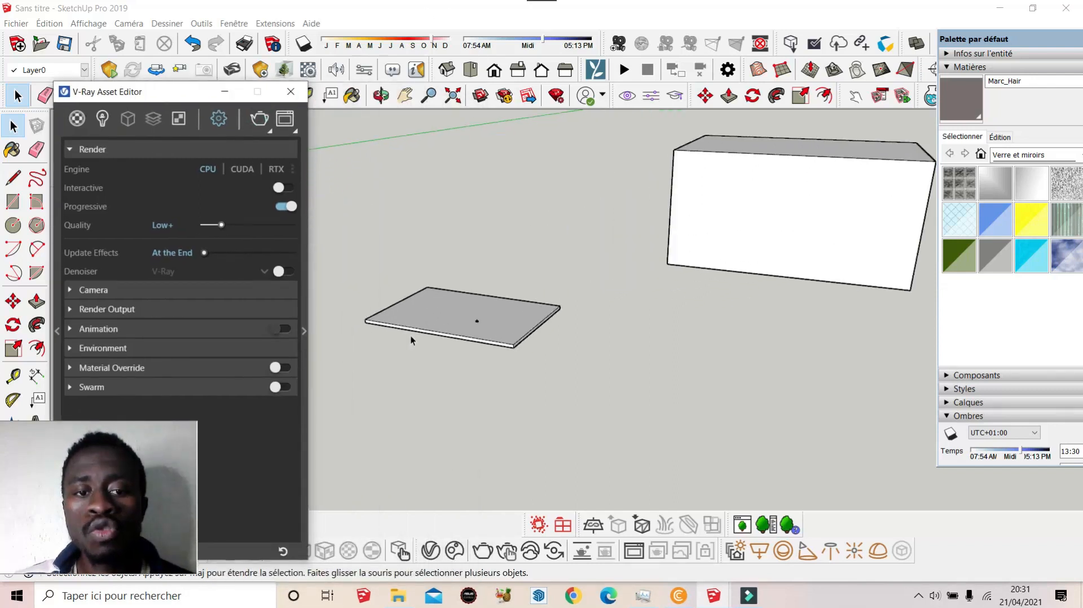
scroll(553, 314, down, 2)
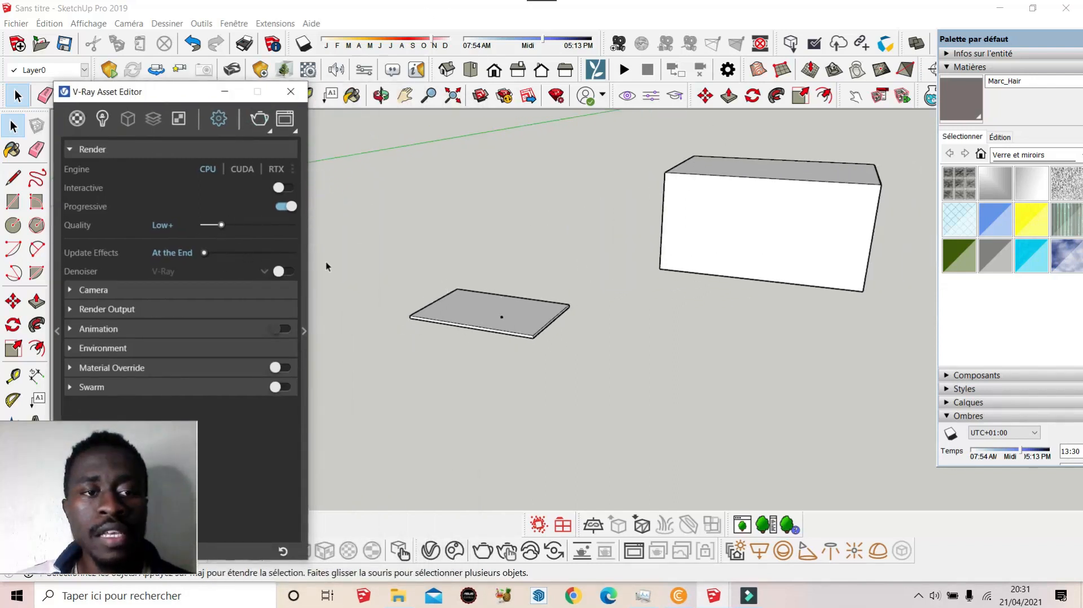
scroll(361, 242, down, 1)
drag(197, 96, 249, 70)
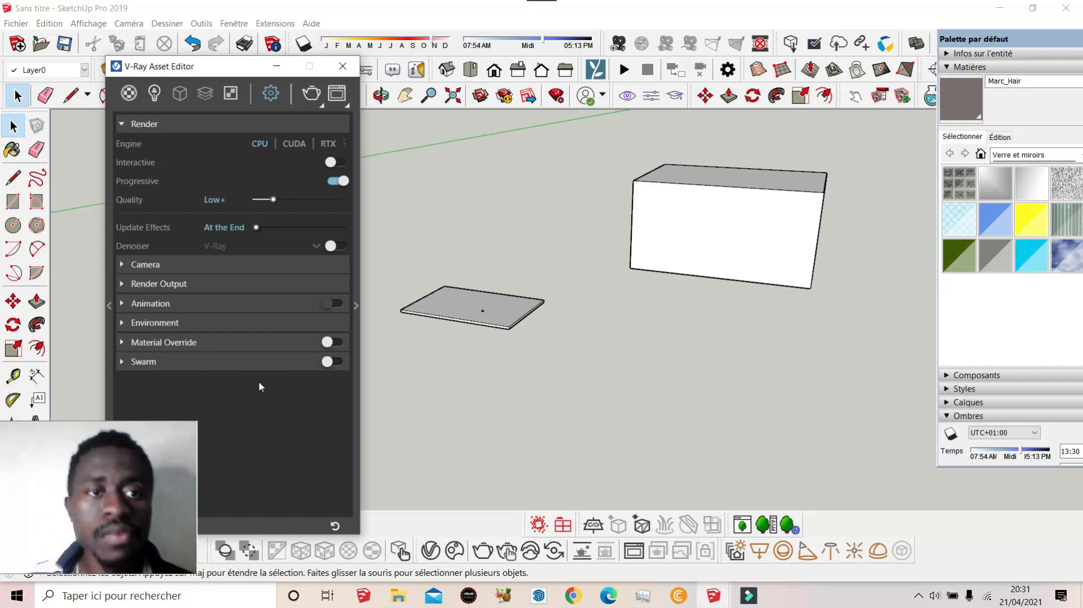
click(155, 94)
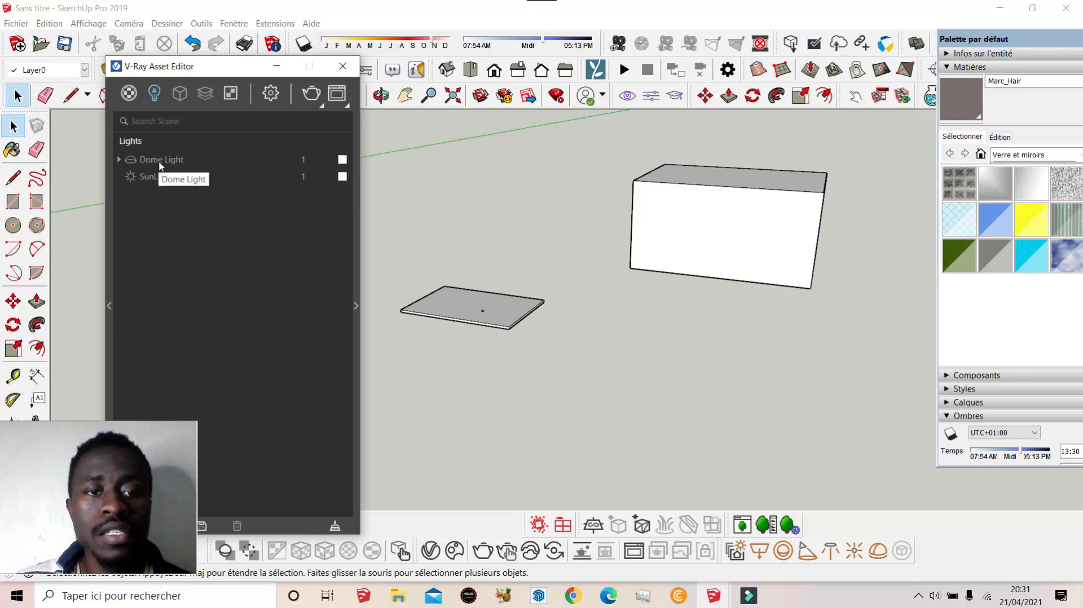
scroll(552, 320, down, 3)
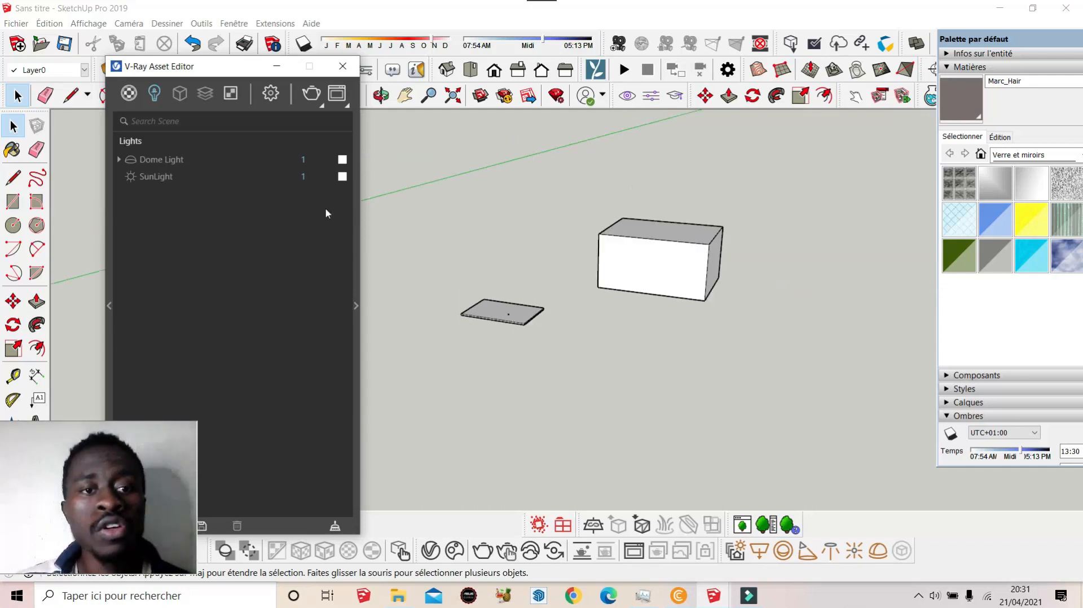
click(174, 161)
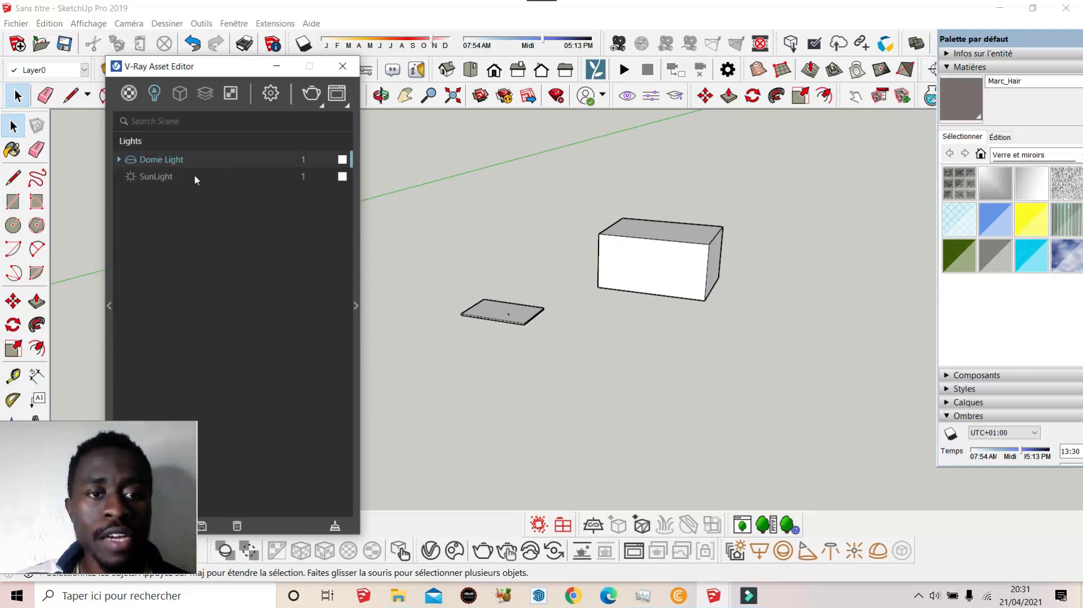
click(356, 306)
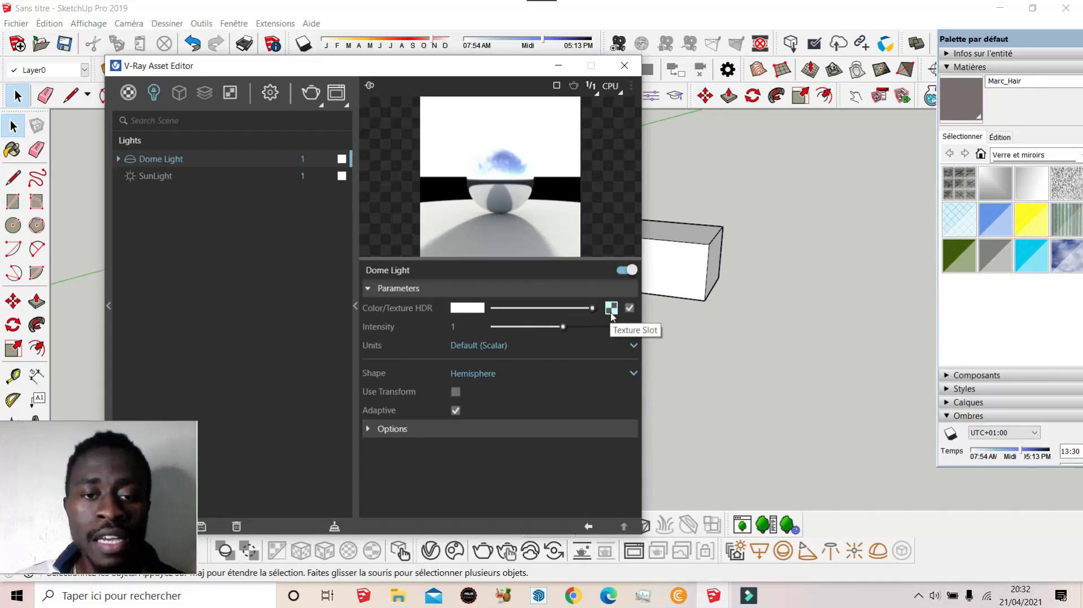
Step: Render the scene twice with the dome light's default texture and inspect the box and slab in the frame buffer
drag(439, 65, 518, 181)
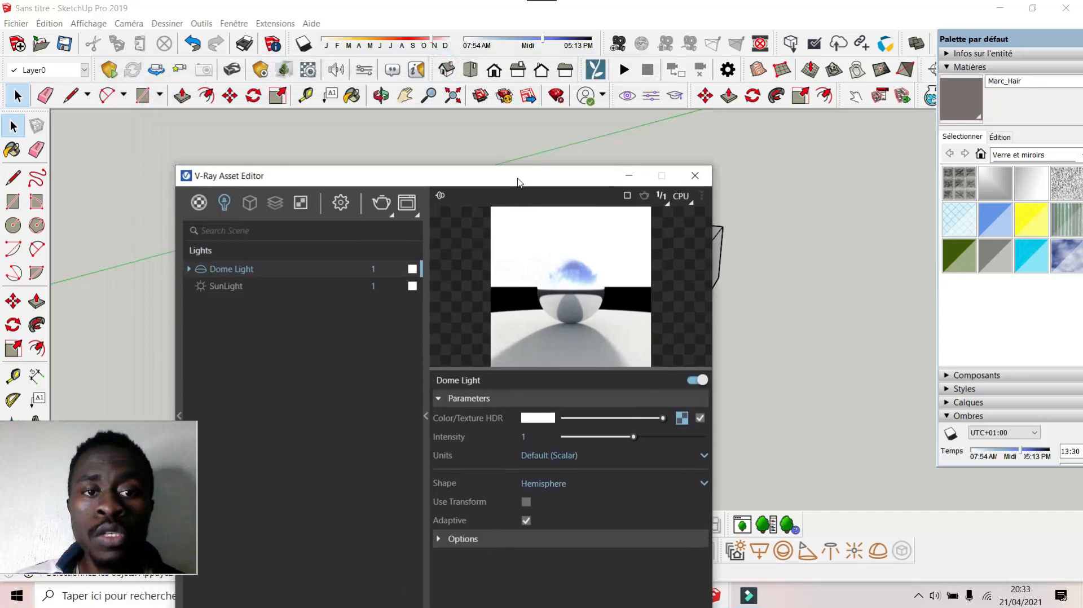
click(380, 204)
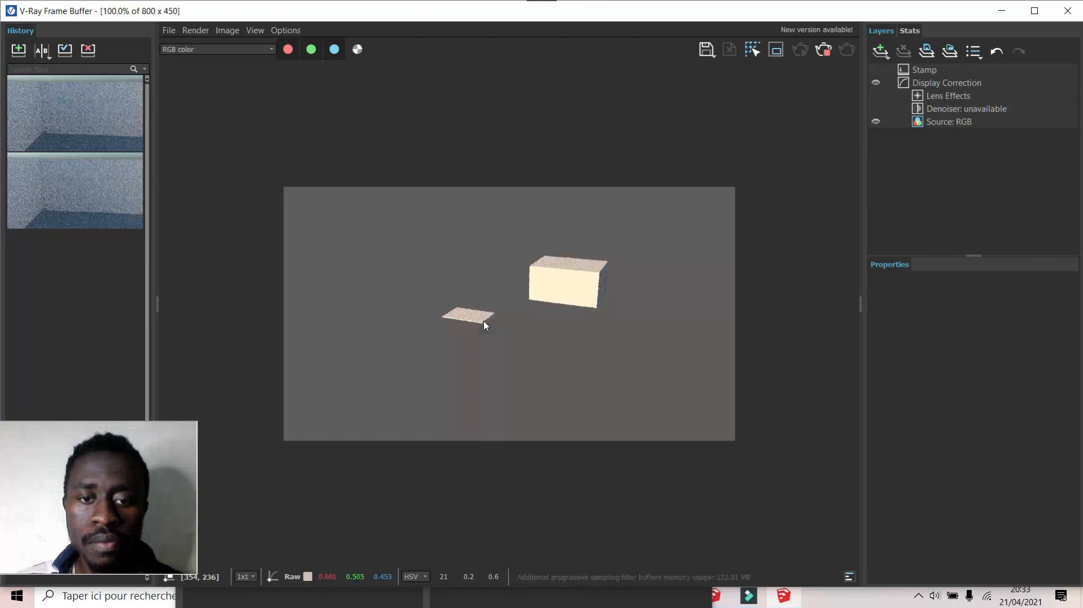
scroll(534, 316, up, 1)
scroll(534, 318, down, 1)
scroll(535, 325, up, 1)
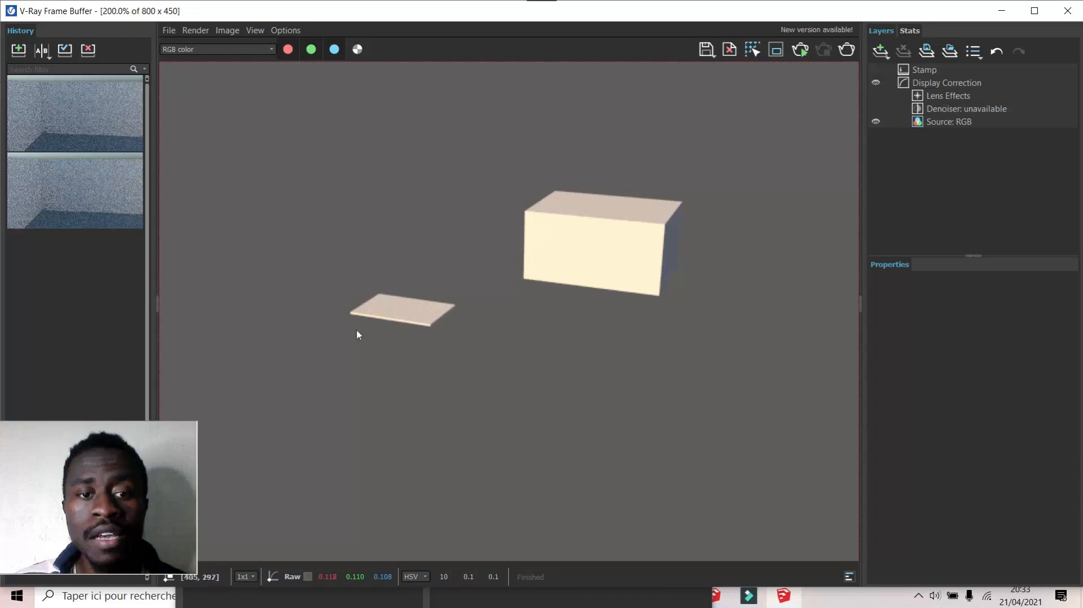
scroll(502, 217, down, 1)
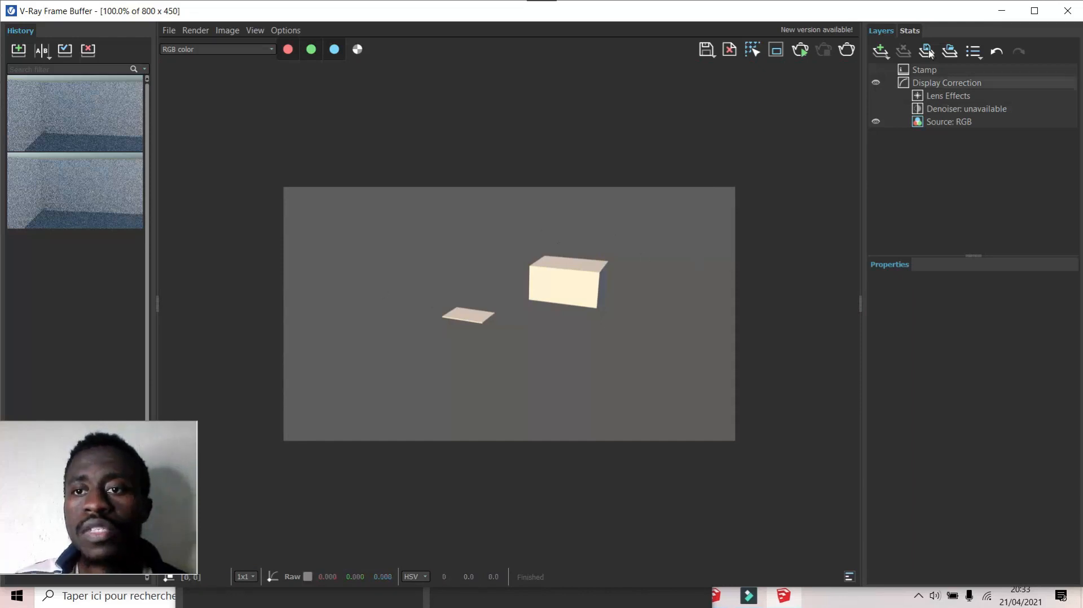
click(998, 16)
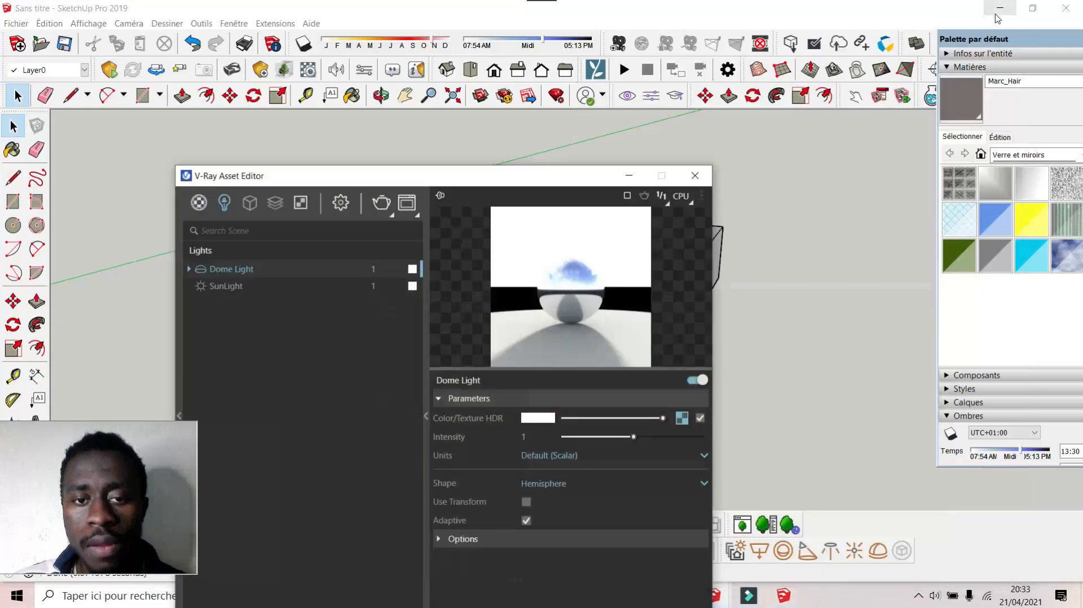
drag(545, 180, 556, 165)
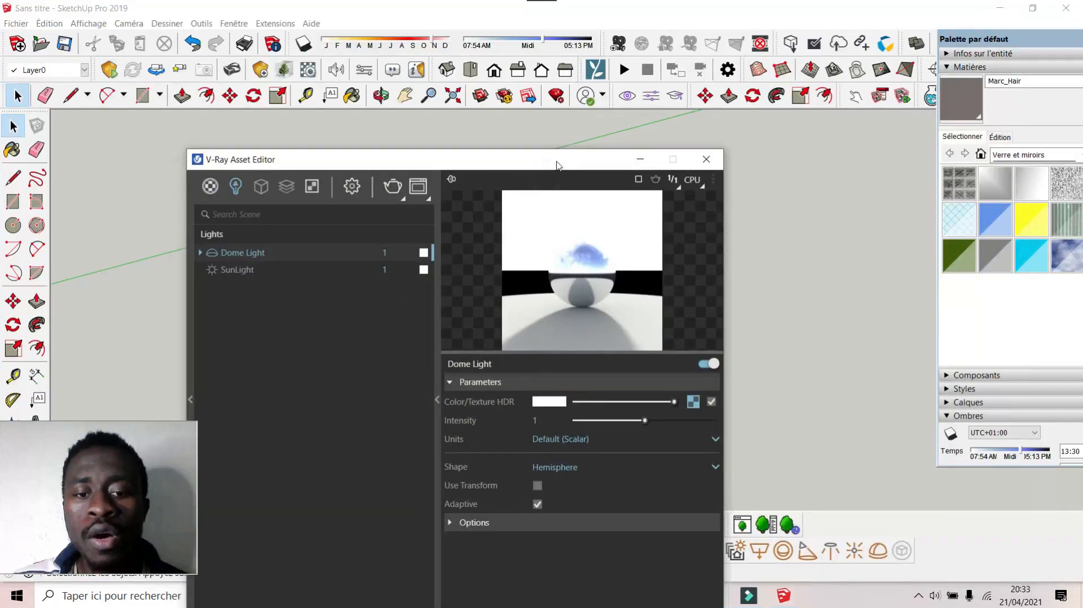
click(393, 186)
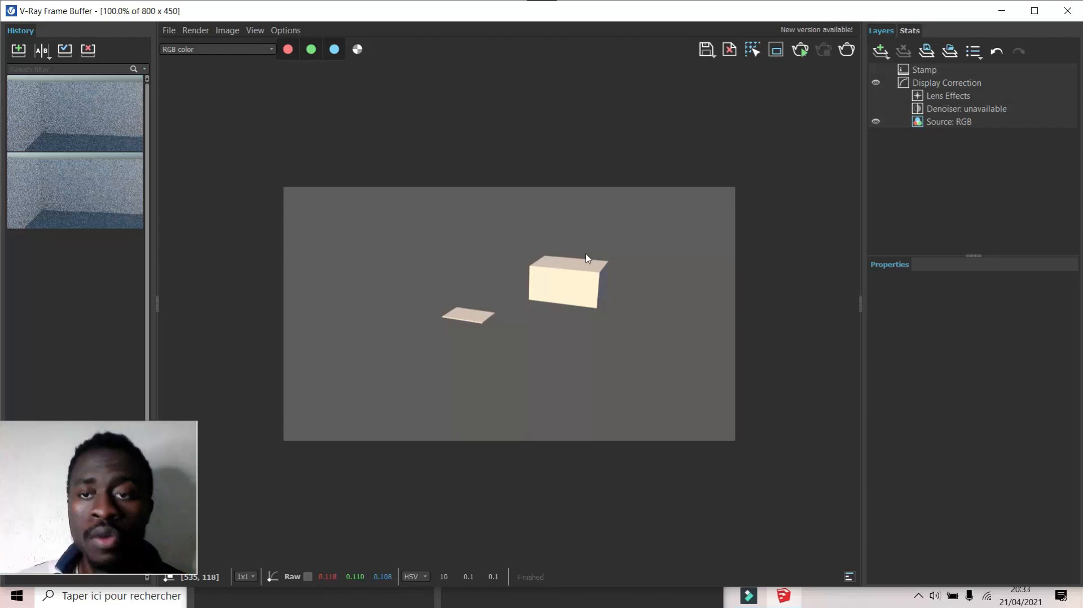
click(991, 17)
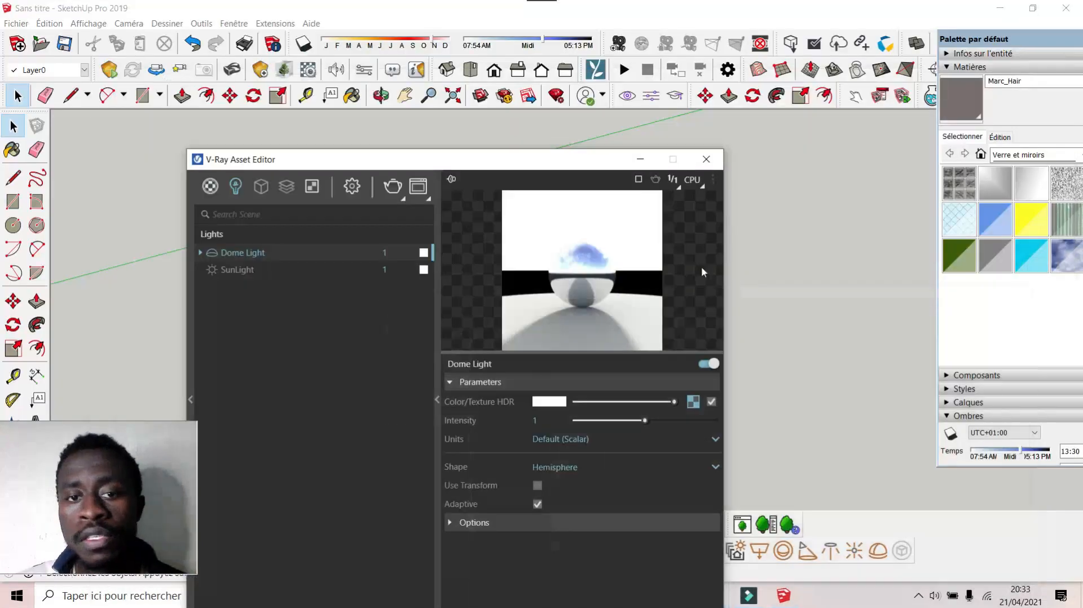
Step: Open the dome light's HDR texture slot and browse for a replacement image in the mes textures folder
drag(541, 132, 559, 64)
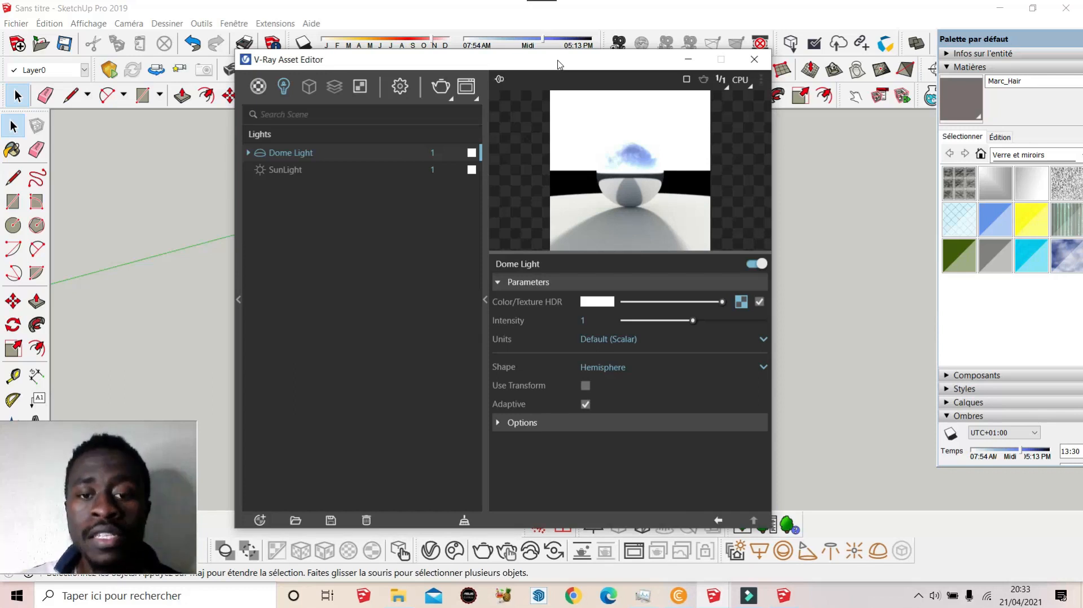
click(741, 303)
click(761, 304)
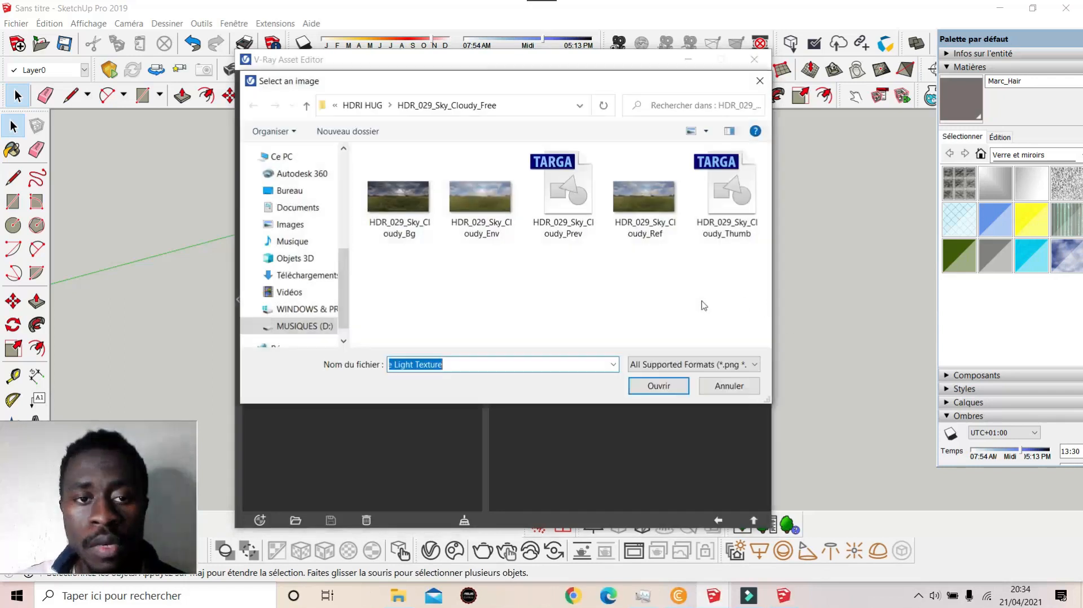
click(306, 106)
click(306, 106)
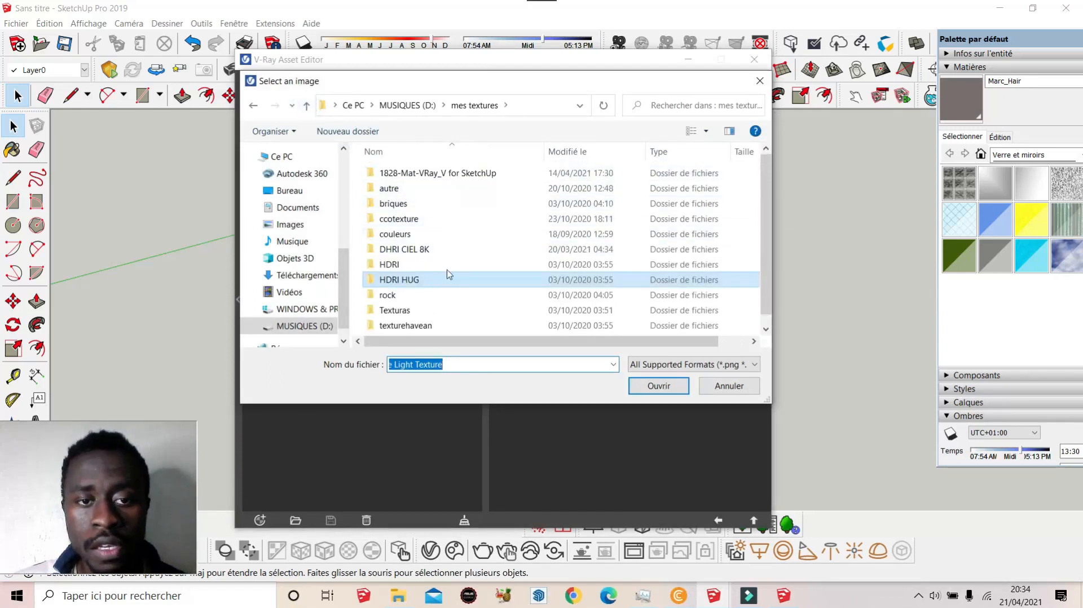
Step: Look through the HDRI HUG and HDRI folders for a suitable sky image
scroll(767, 206, down, 1)
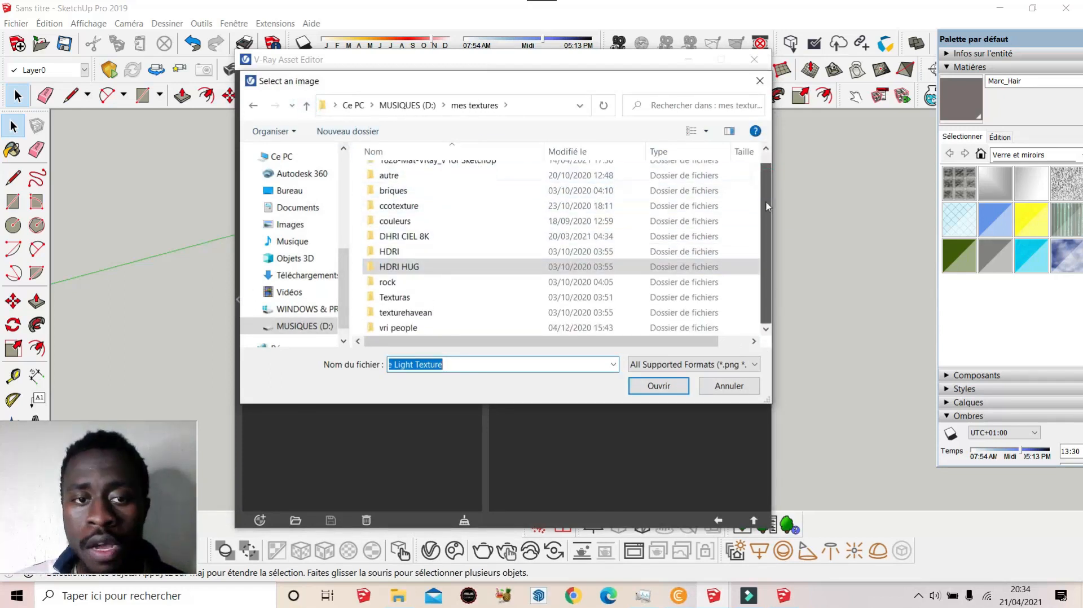
click(418, 268)
scroll(432, 206, up, 1)
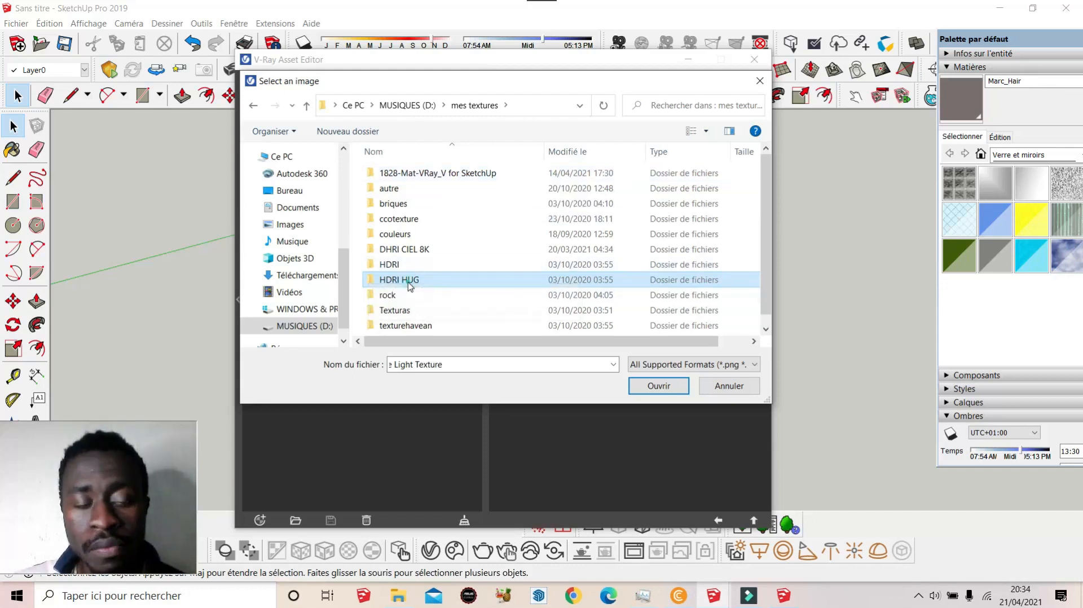
double_click(410, 281)
click(306, 106)
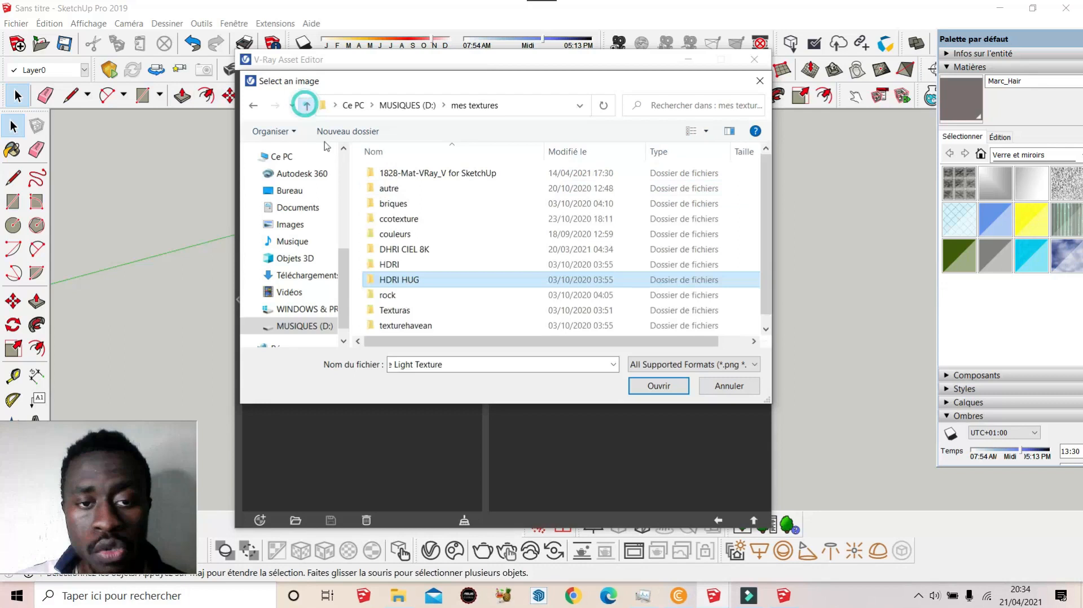
double_click(404, 260)
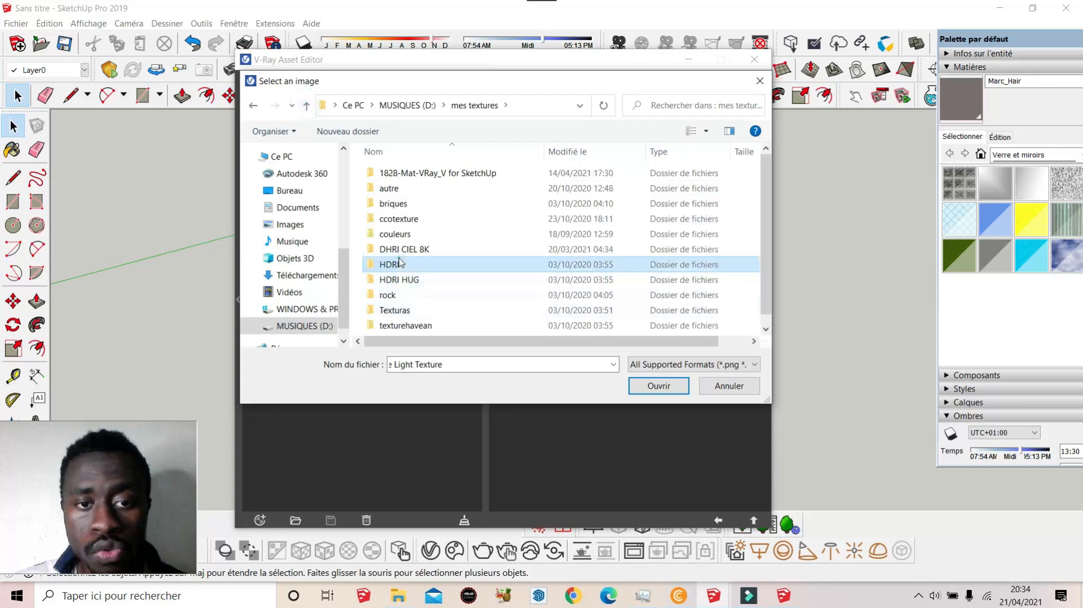
click(307, 106)
Step: Load noon_grass_8k from the DHRI CIEL 8K folder as the dome light texture and return to the light's parameters
double_click(416, 247)
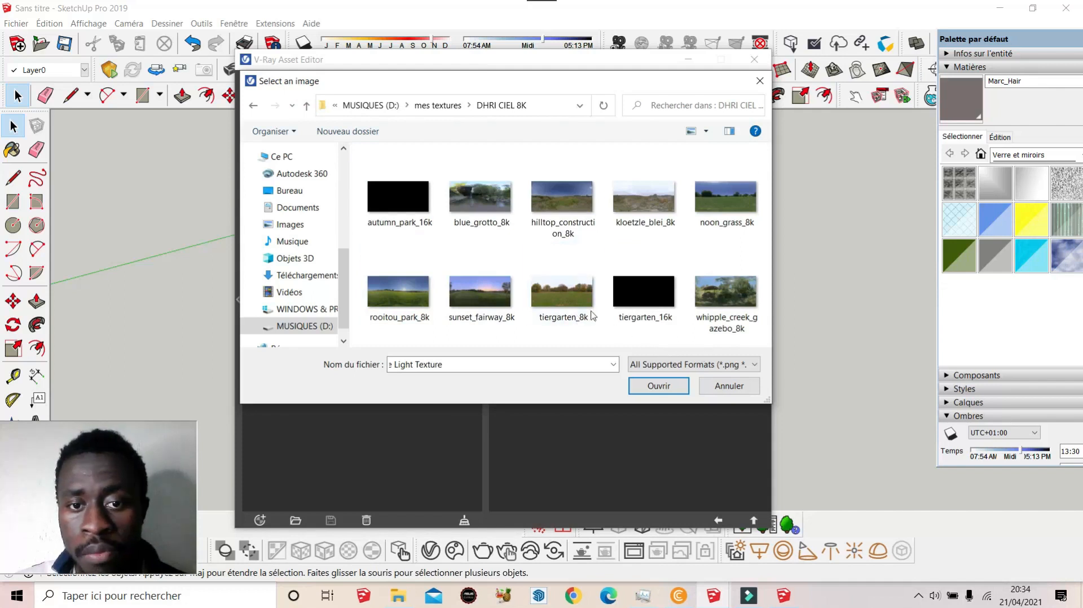
click(568, 296)
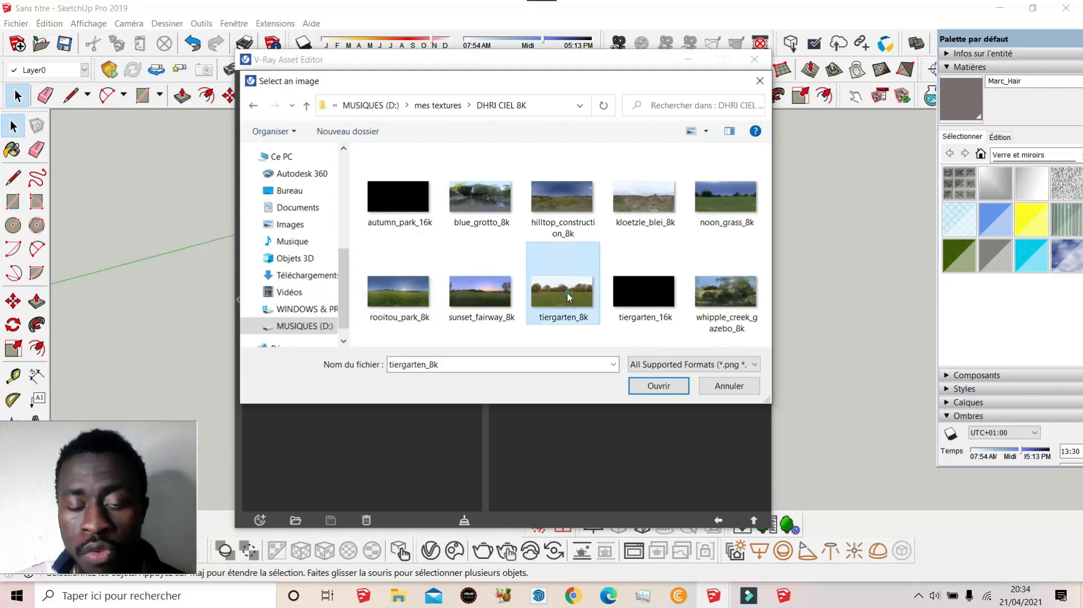
click(733, 199)
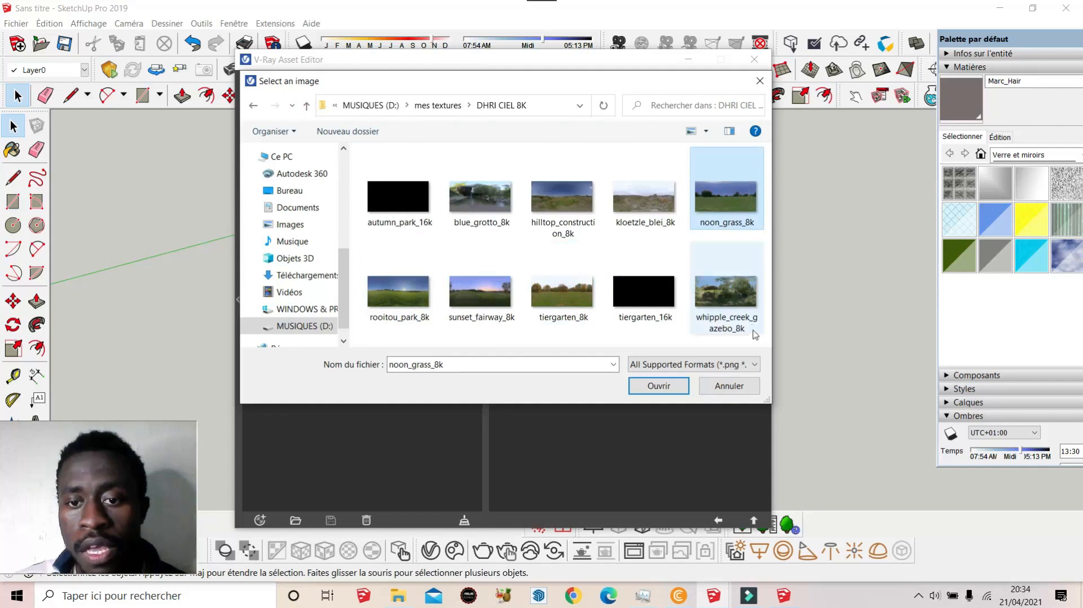
click(654, 389)
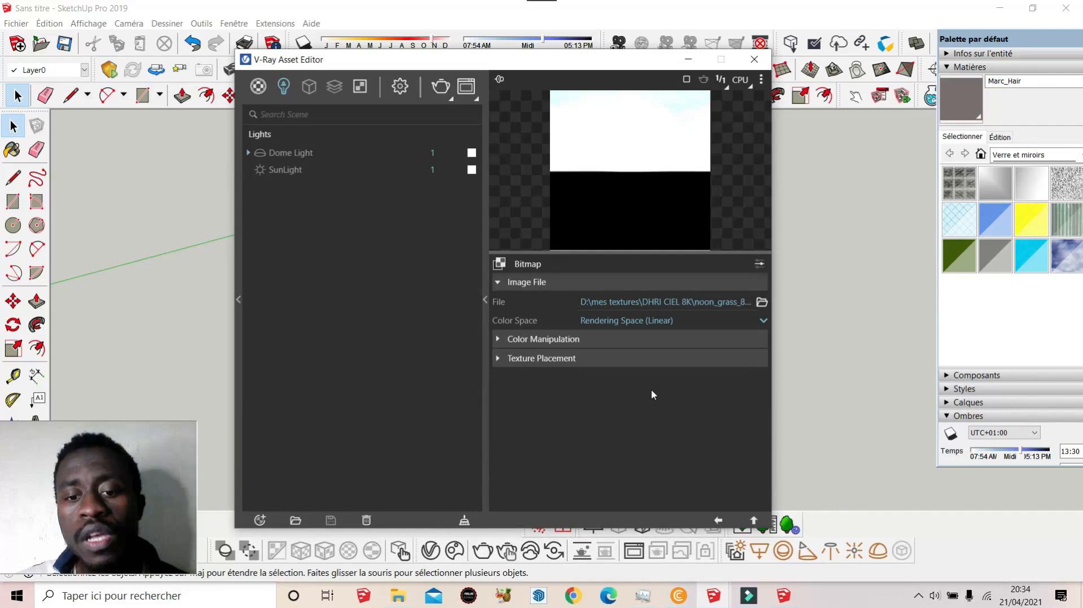
drag(564, 60, 552, 24)
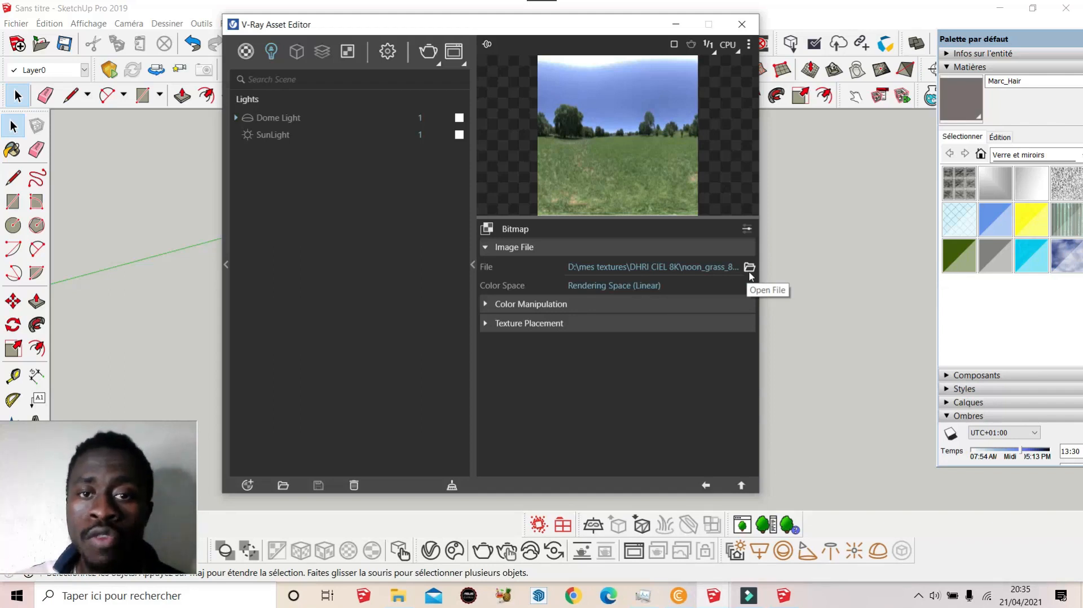
click(705, 485)
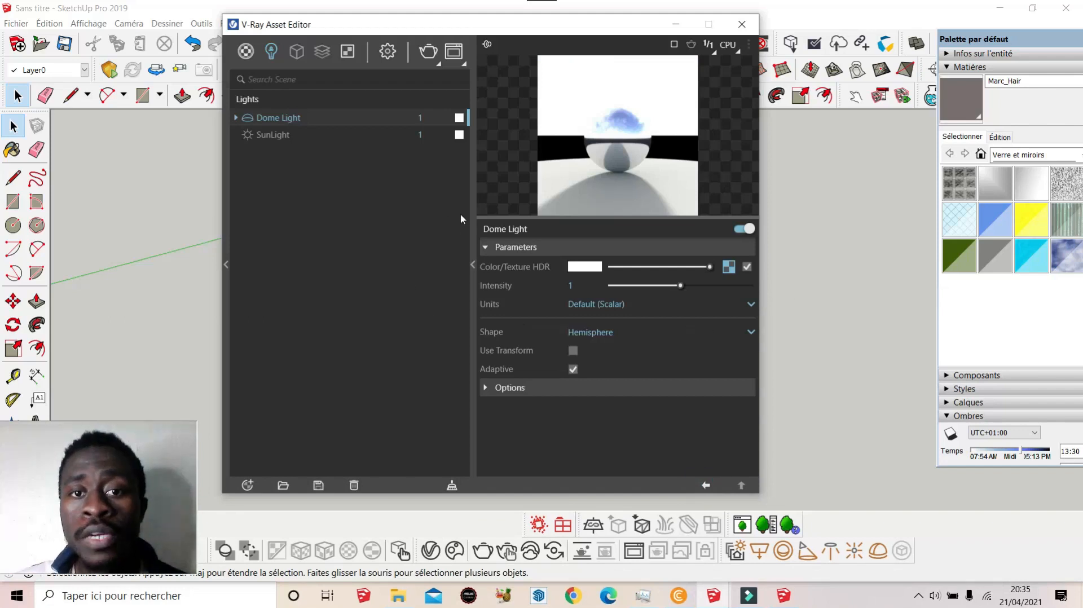
Step: Render the scene with the noon_grass_8k sky texture and inspect the box and slab up close
drag(567, 24, 590, 77)
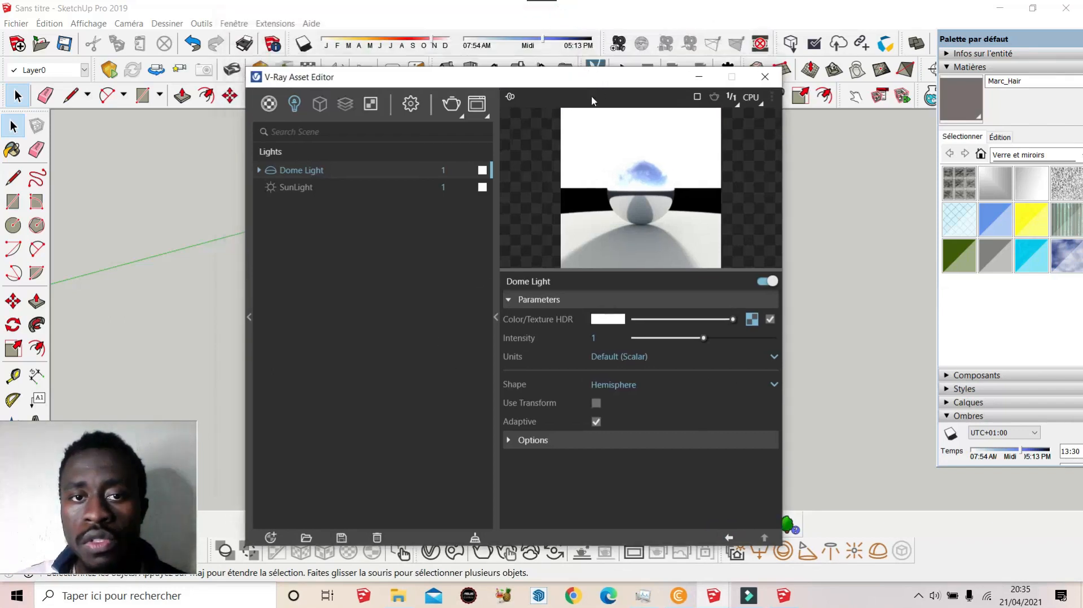
click(451, 104)
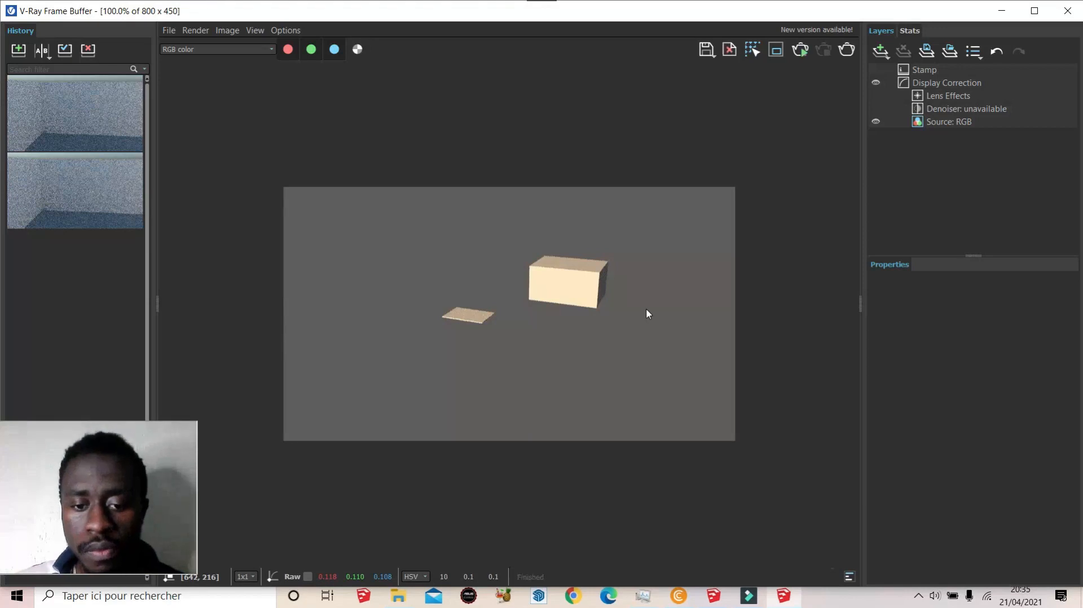
scroll(645, 308, up, 4)
scroll(646, 203, down, 4)
scroll(532, 270, up, 1)
scroll(532, 270, down, 1)
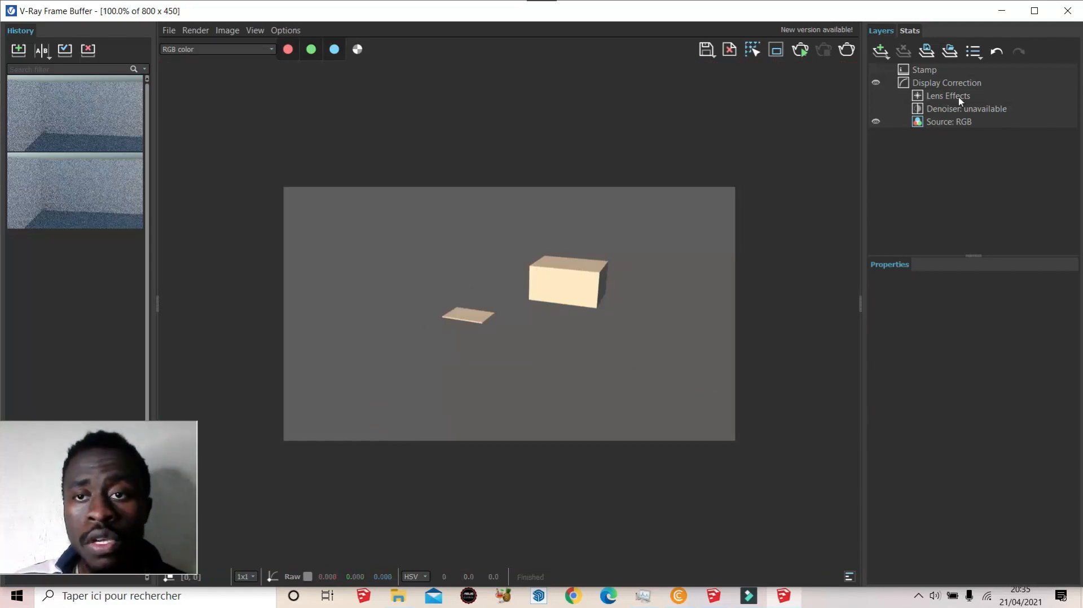
Step: Move the V-Ray Frame Buffer aside to uncover the Dome Light's preview and parameters
mouse_move(969, 13)
mouse_down()
mouse_move(731, 297)
mouse_move(710, 441)
mouse_up()
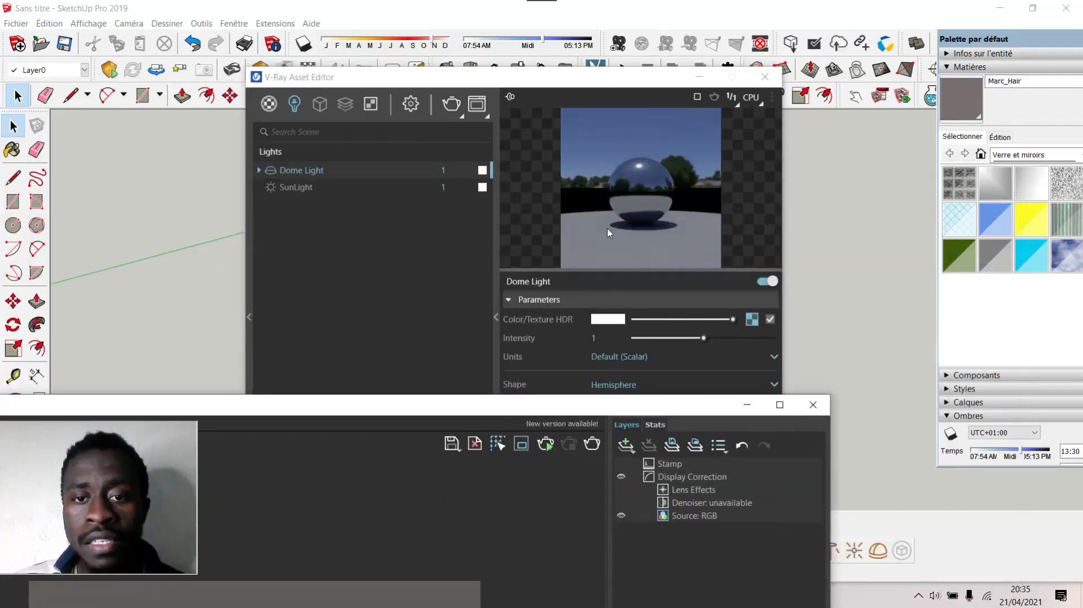
drag(588, 402, 767, 29)
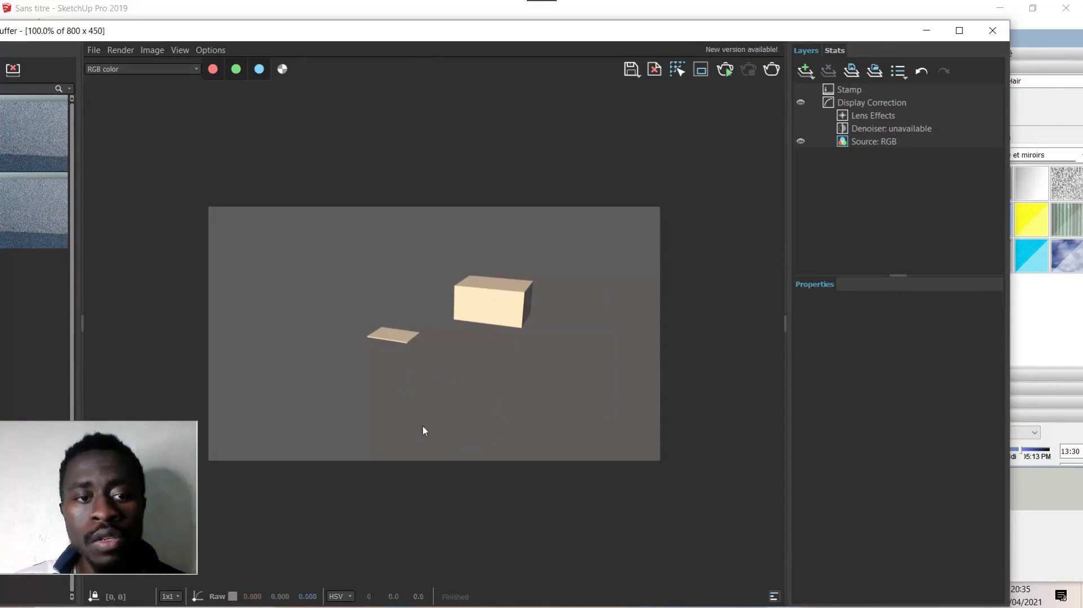
drag(829, 33, 732, 417)
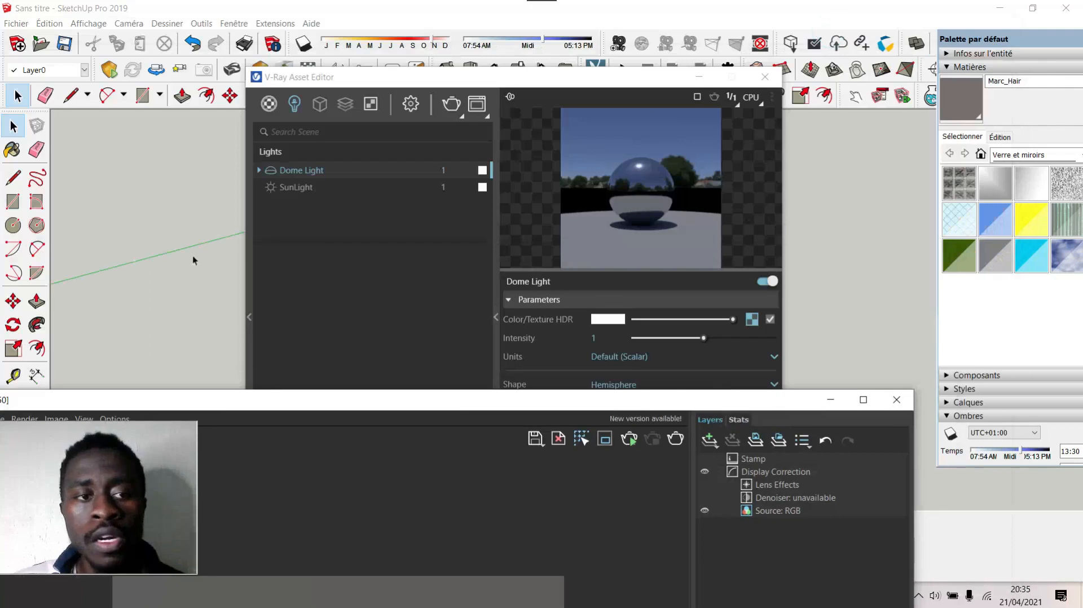
drag(530, 403, 533, 488)
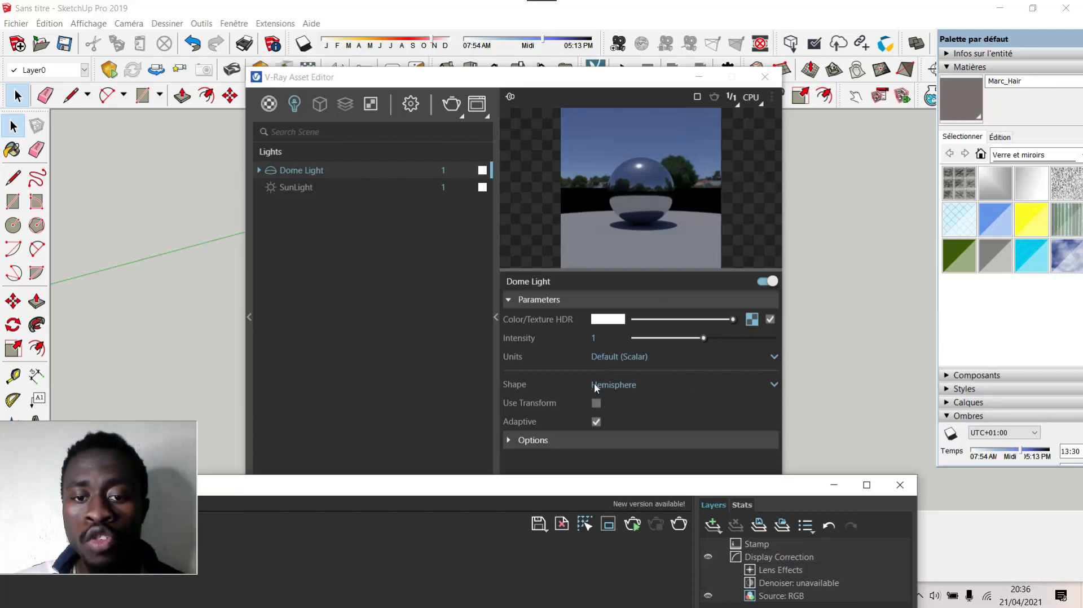
Step: Set the Dome Light's shape to Sphere and keep that light selected
click(615, 384)
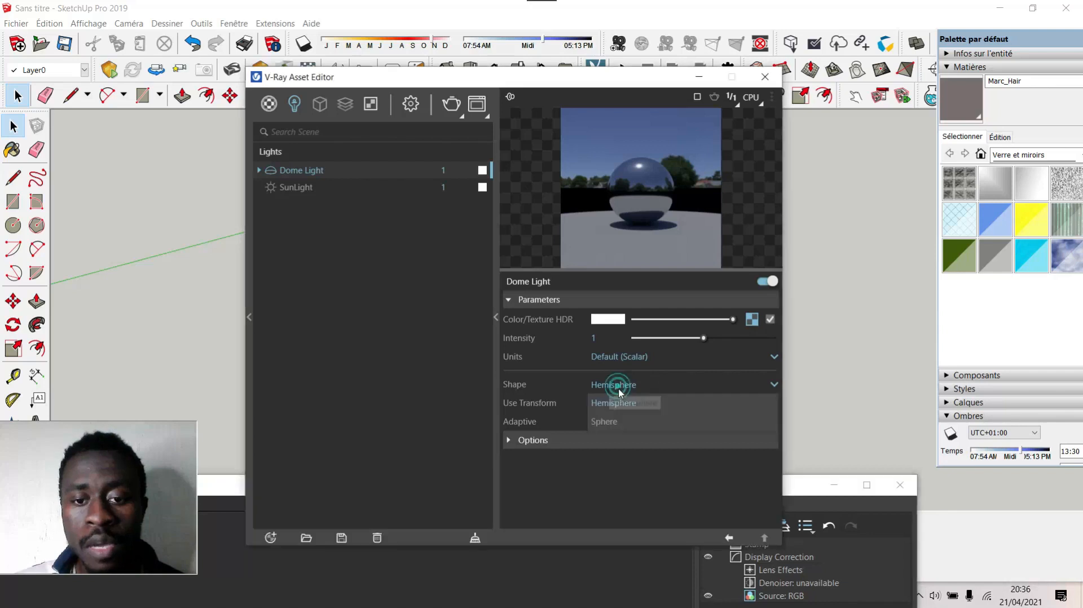
click(614, 422)
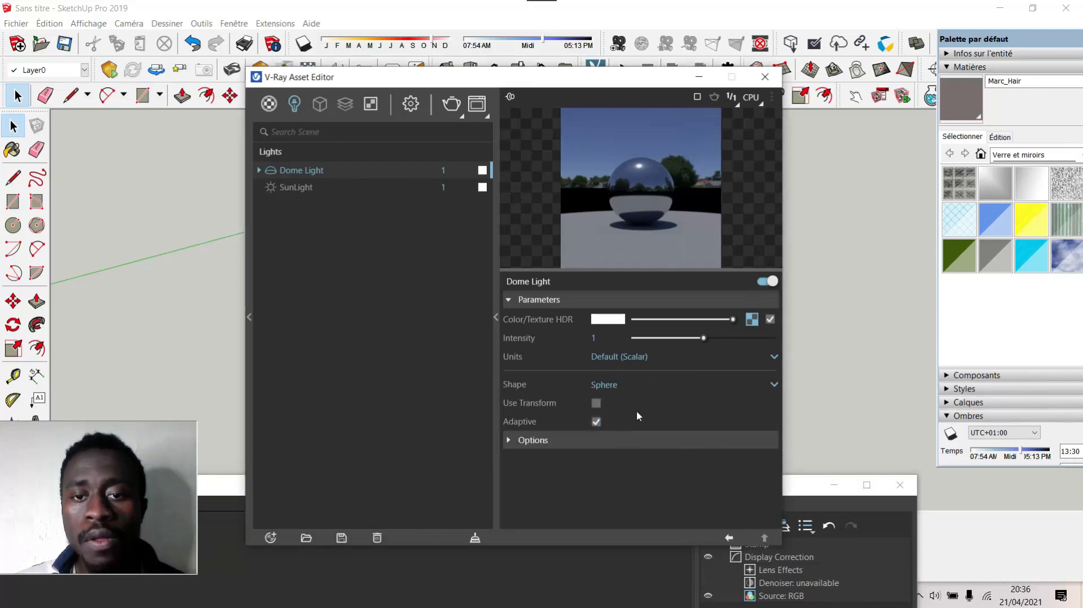
drag(614, 84, 616, 43)
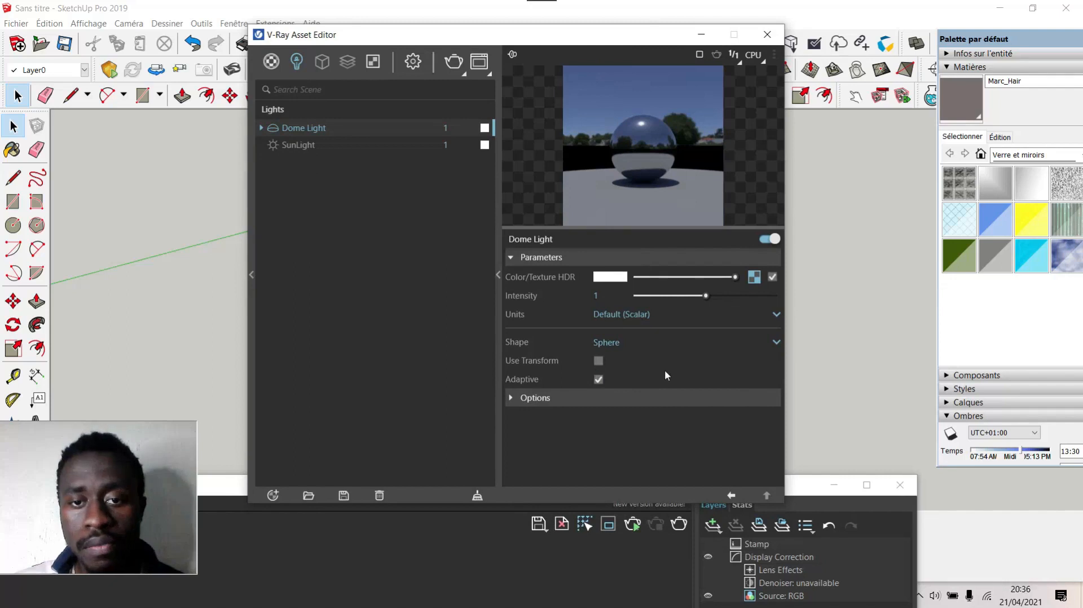
click(307, 145)
click(313, 131)
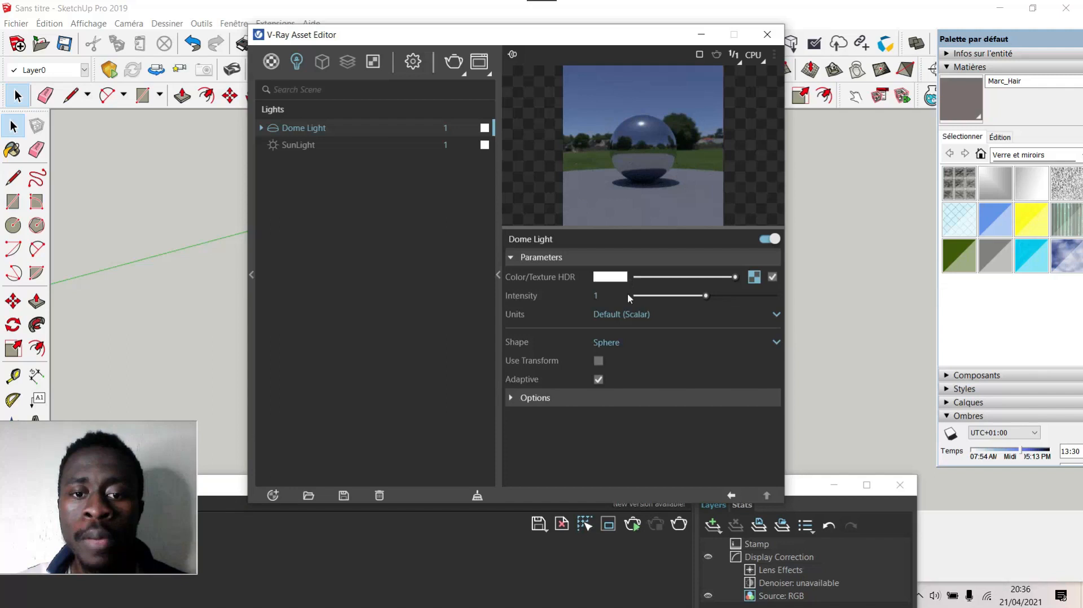
click(607, 343)
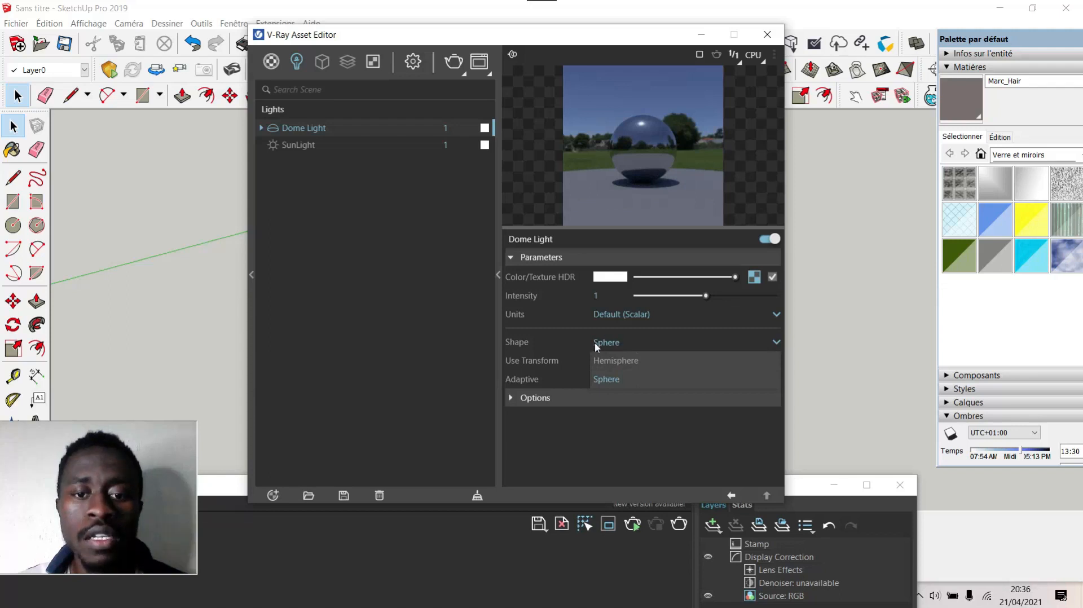
click(567, 318)
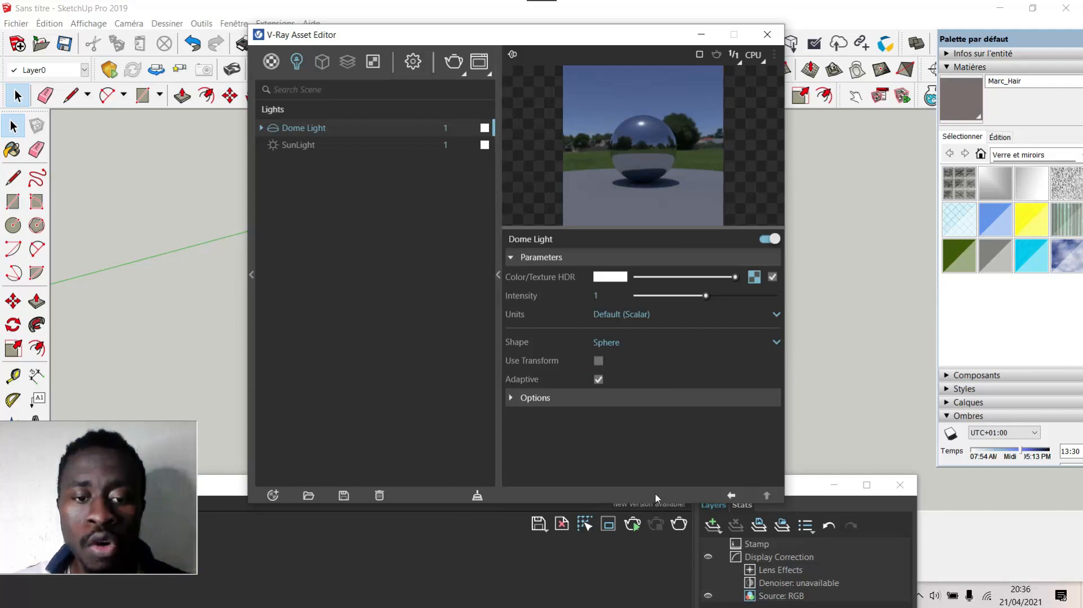
Step: Render the scene with the spherical dome and inspect the box, slab and surrounding ground up close
drag(809, 480, 710, 203)
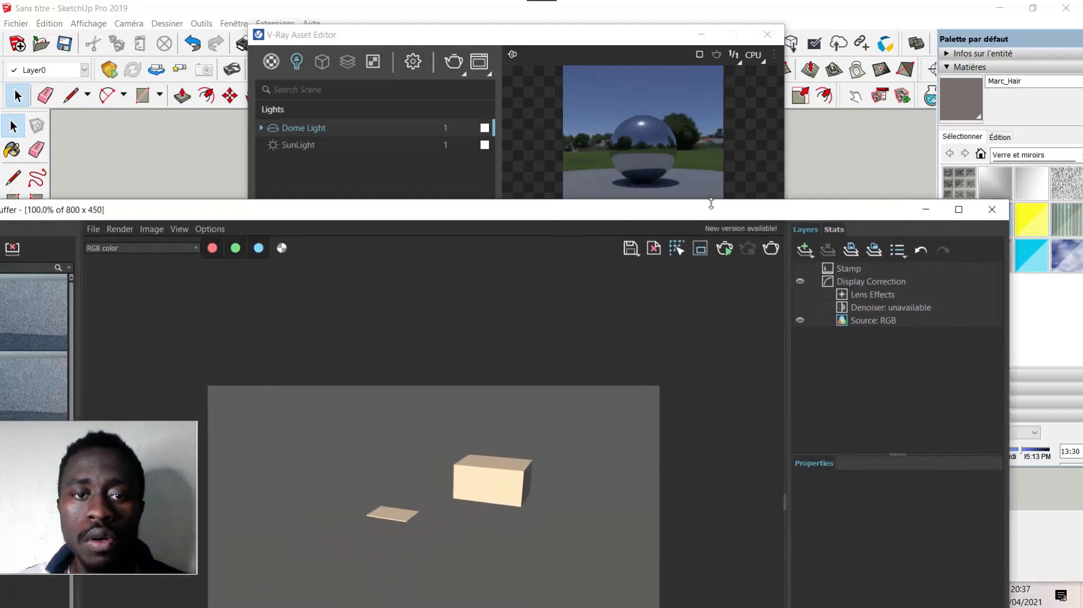
click(768, 249)
drag(646, 214, 703, 67)
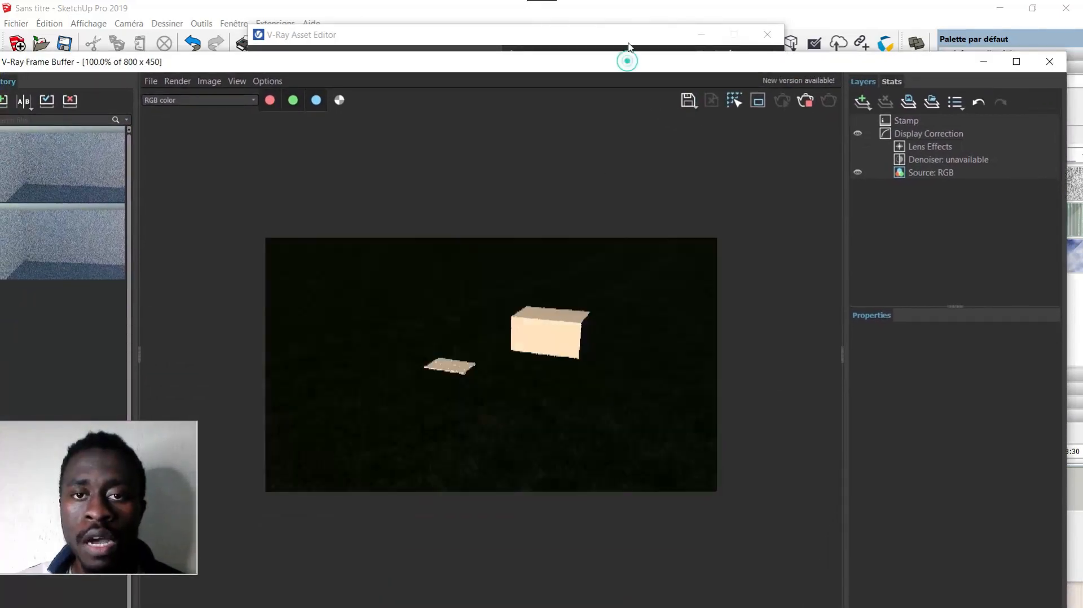
drag(630, 63, 633, 31)
scroll(538, 299, up, 3)
scroll(568, 280, down, 3)
scroll(505, 317, up, 1)
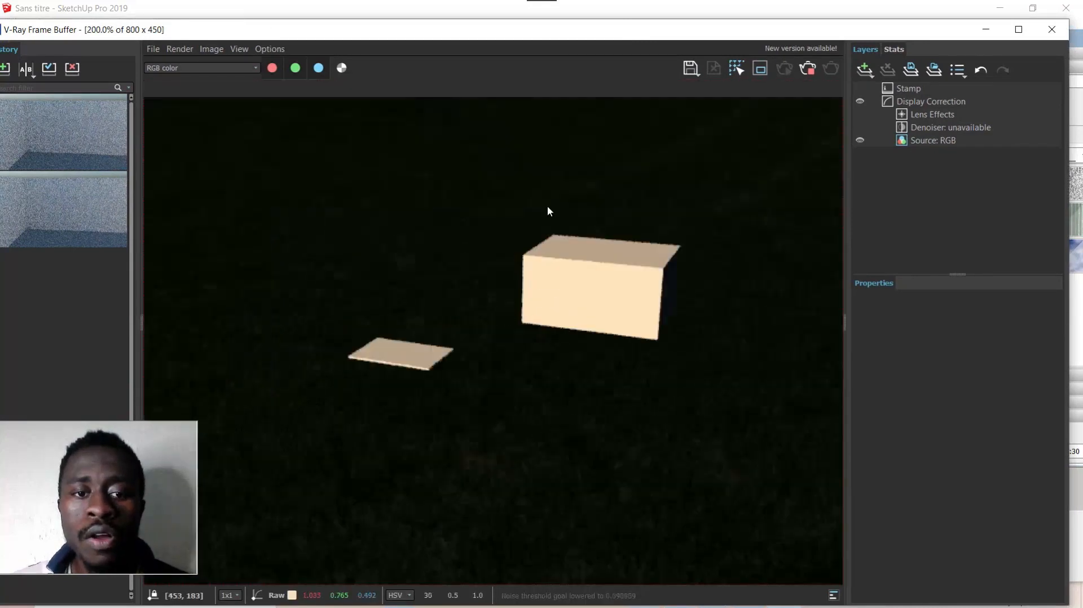
scroll(551, 299, down, 2)
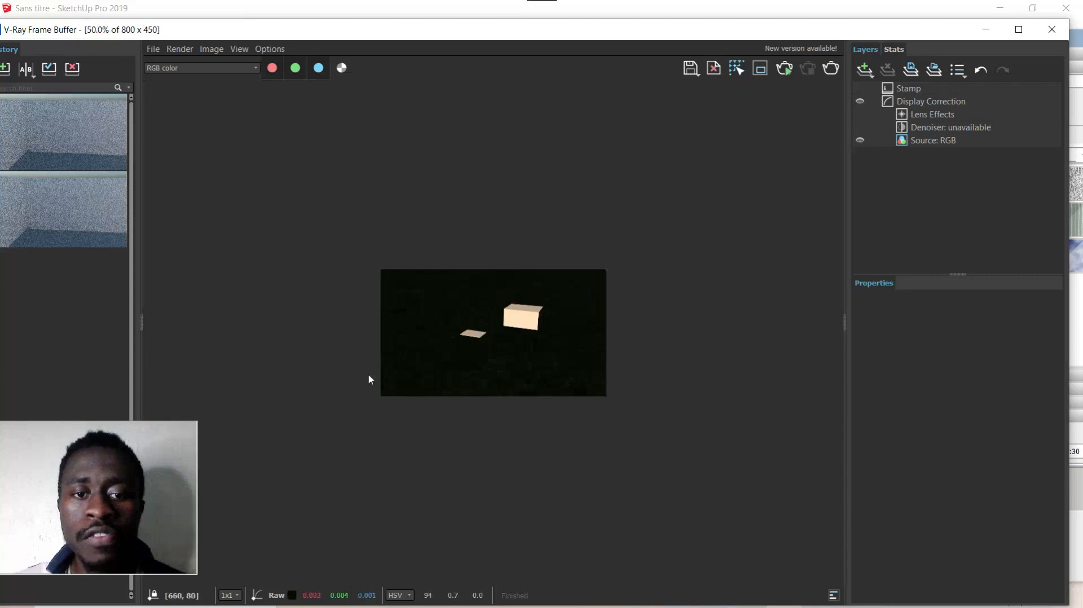
scroll(486, 326, up, 2)
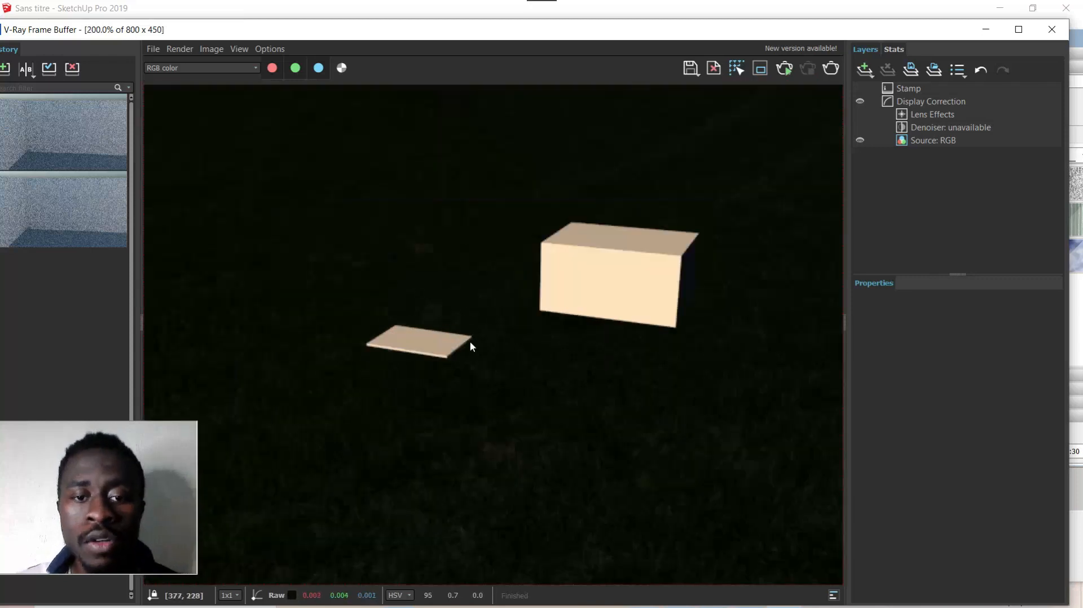
scroll(479, 317, down, 2)
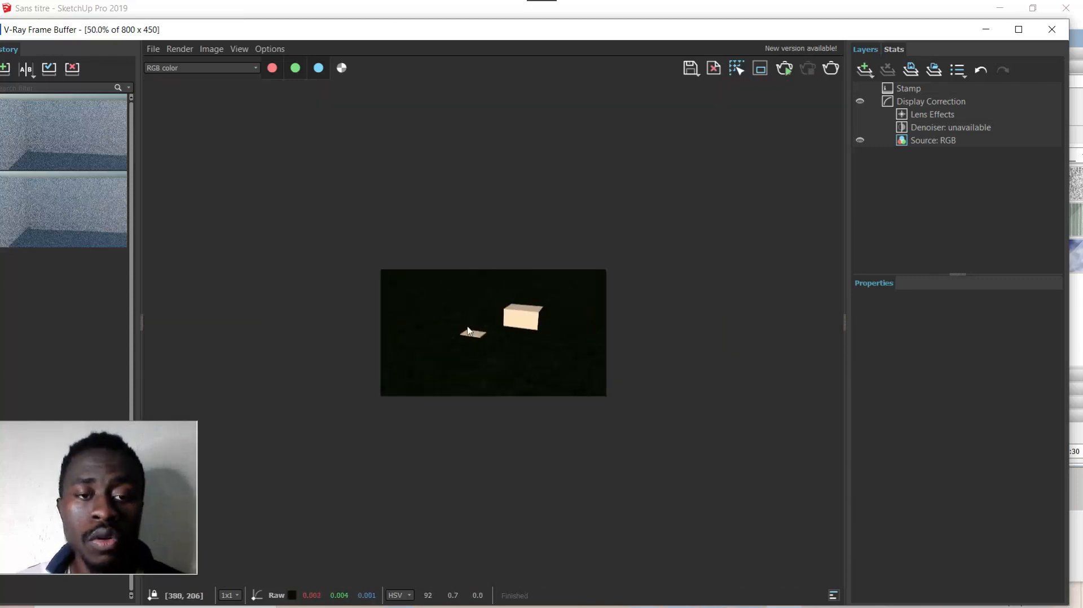
scroll(449, 323, up, 2)
scroll(602, 415, down, 1)
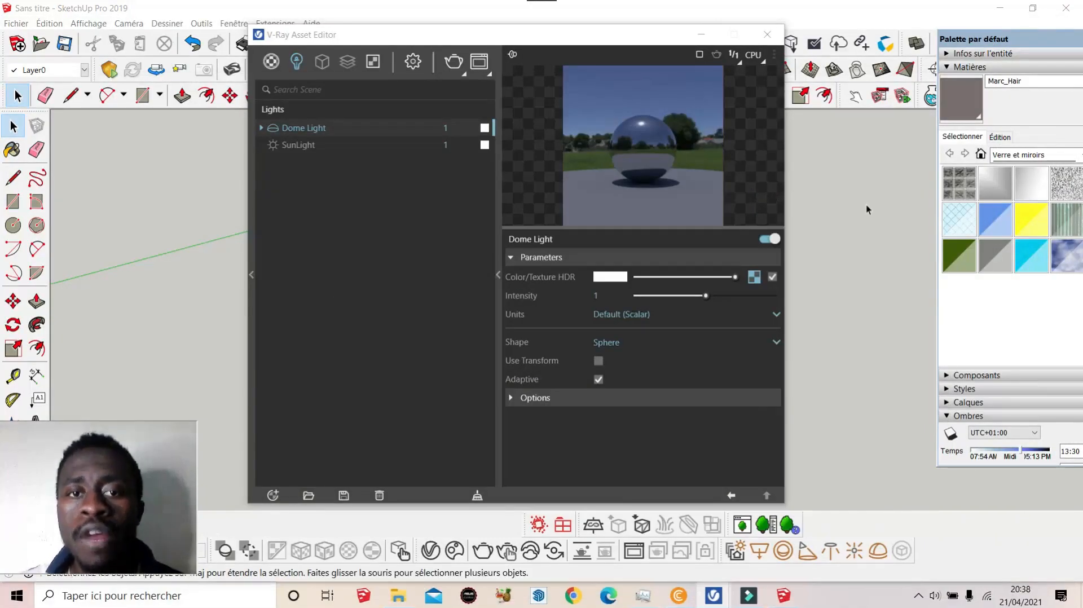
Step: Set the Dome Light's intensity to 70, render the scene and put the render window away
drag(630, 40, 607, 113)
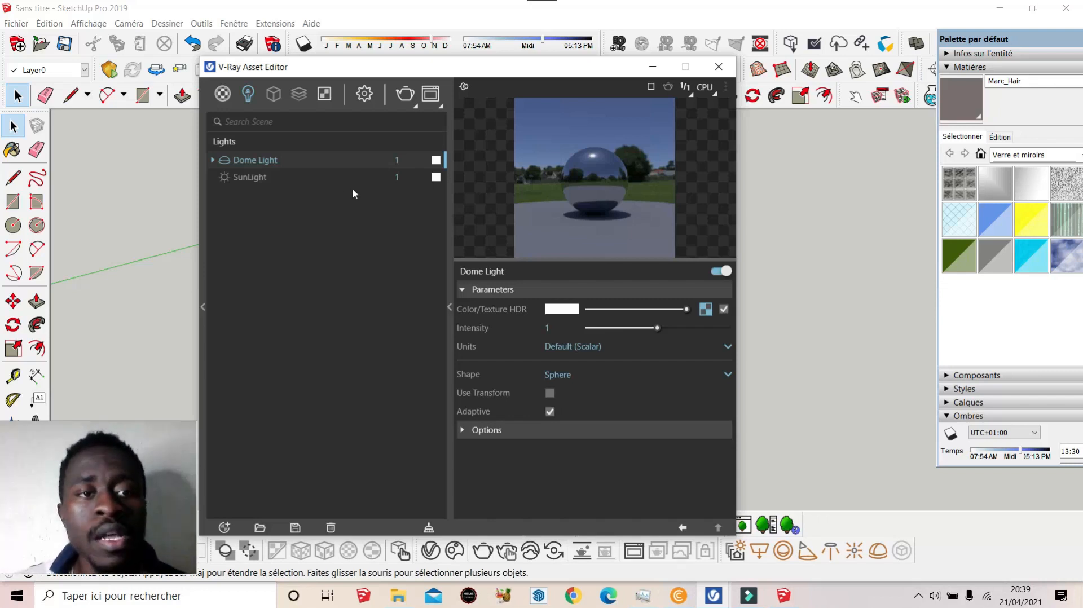
double_click(423, 159)
key(BackSpace)
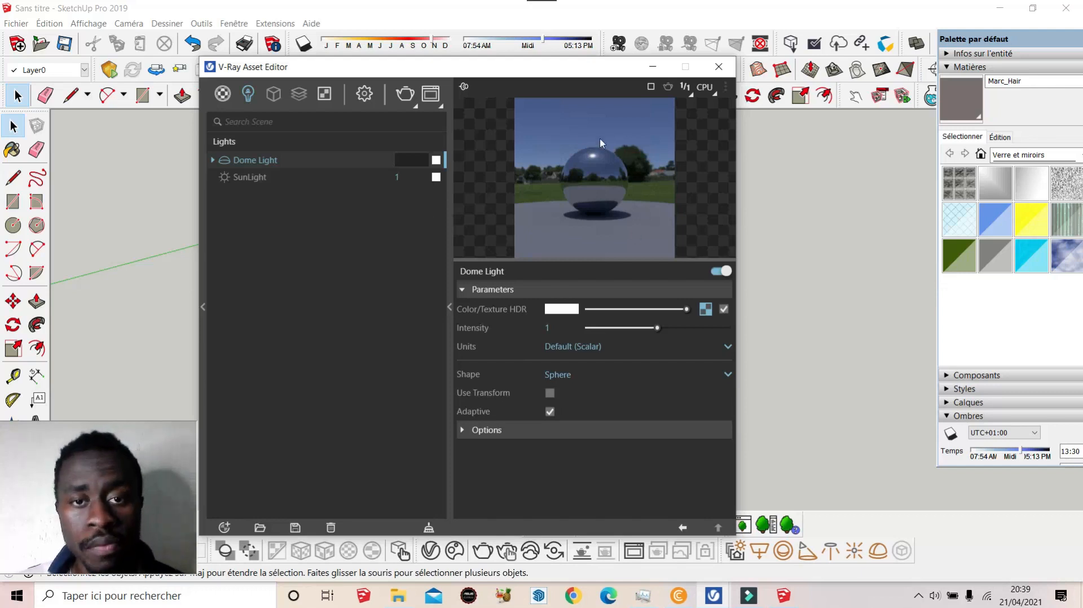
click(406, 163)
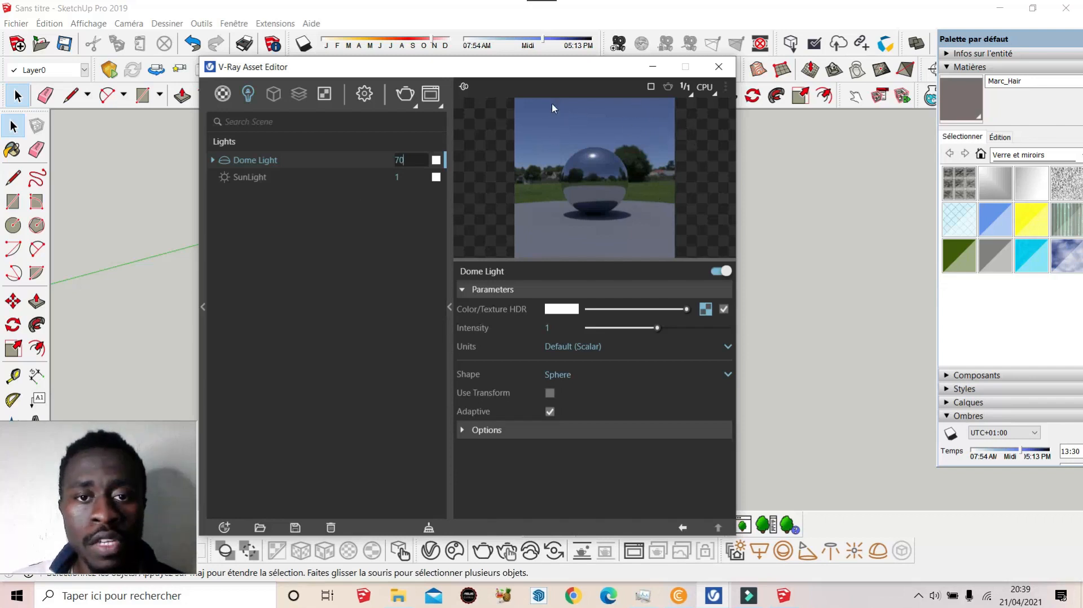
click(391, 227)
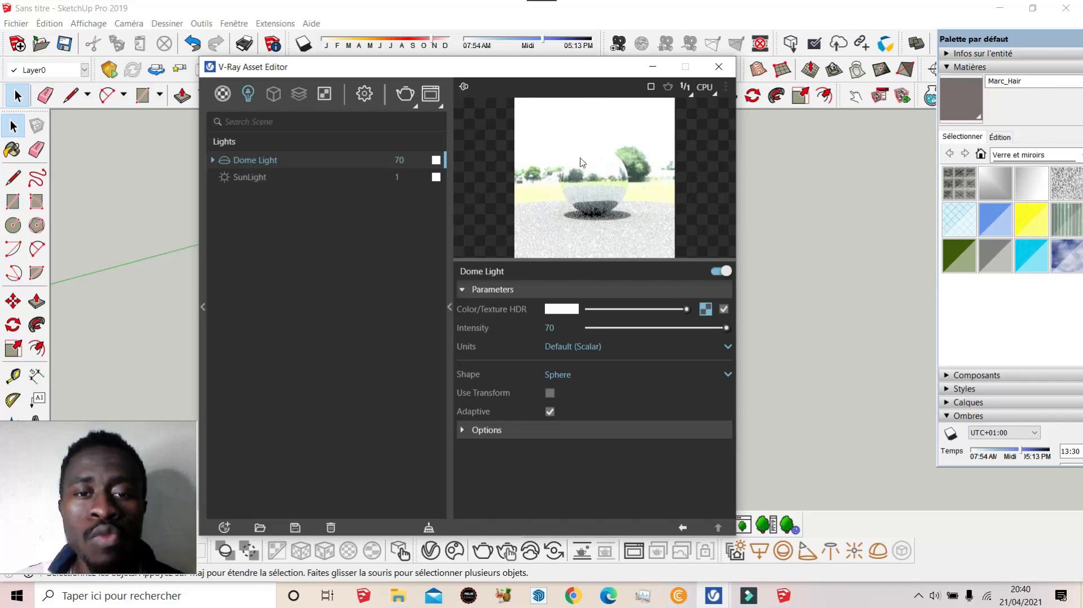
click(405, 94)
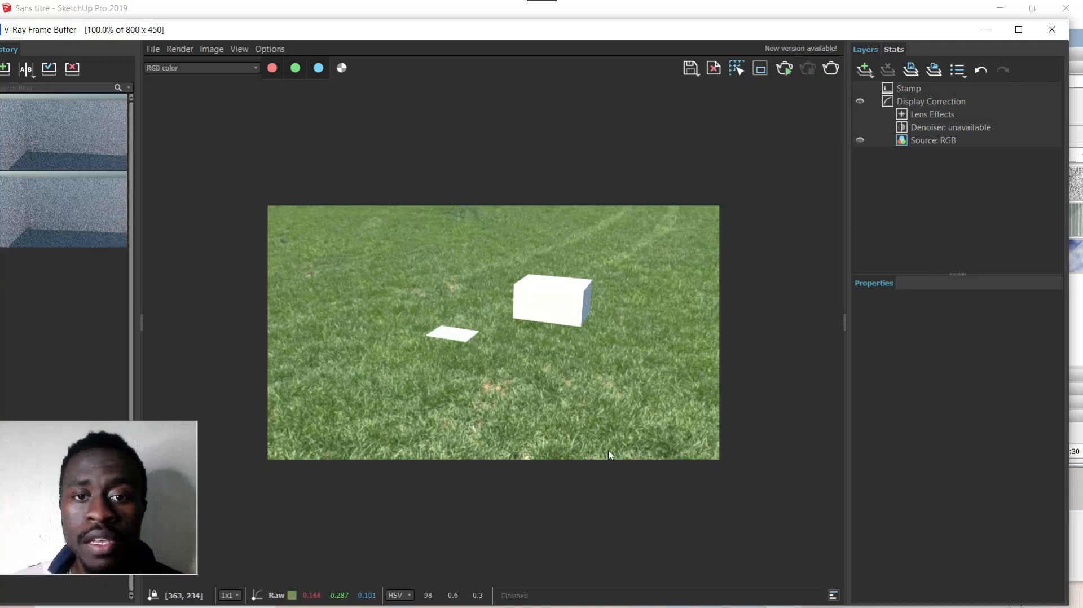
click(986, 33)
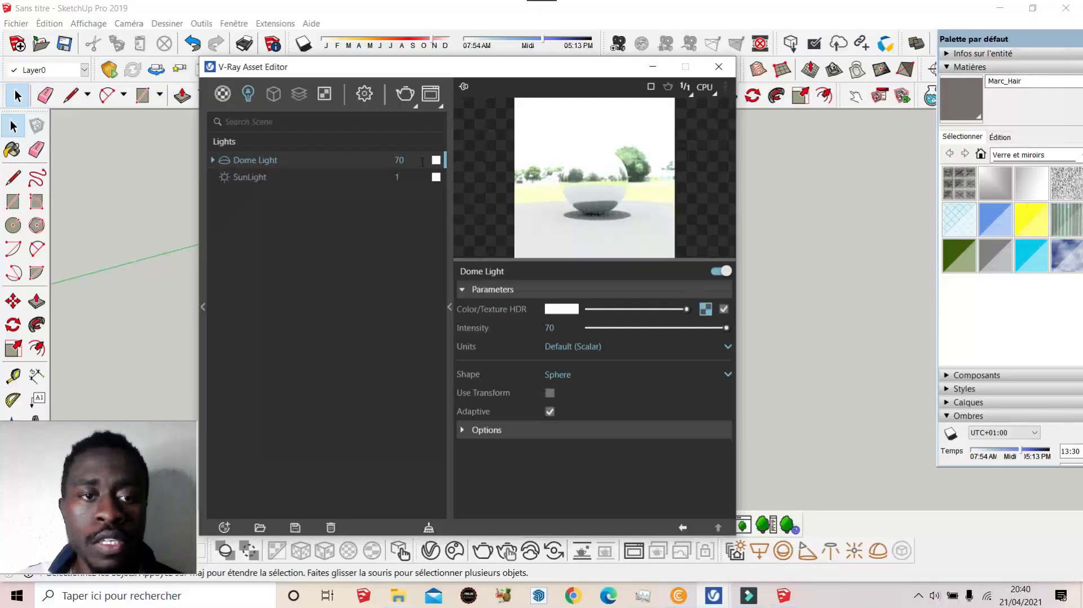
Step: Enable the SunLight's custom orientation at about 26.1 horizontal and 49.2 vertical, and start a new render
click(266, 179)
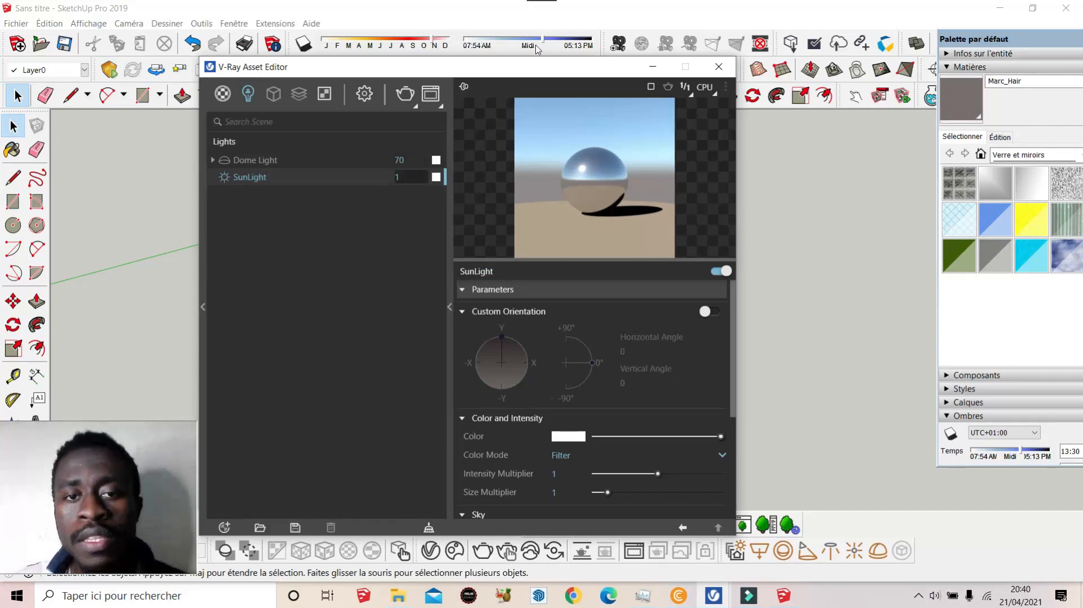
drag(547, 62, 547, 6)
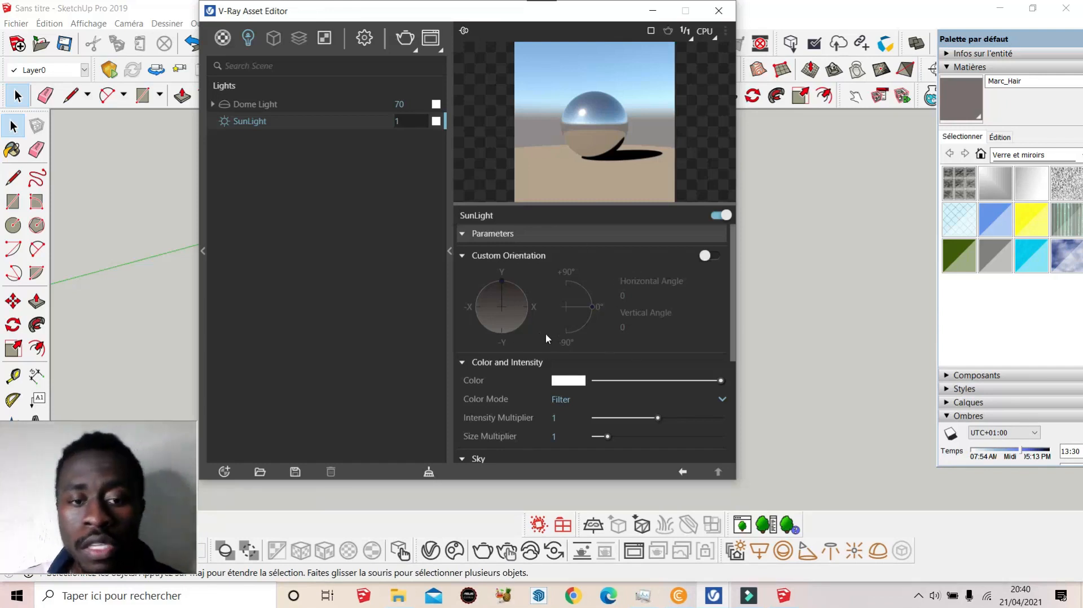
click(718, 254)
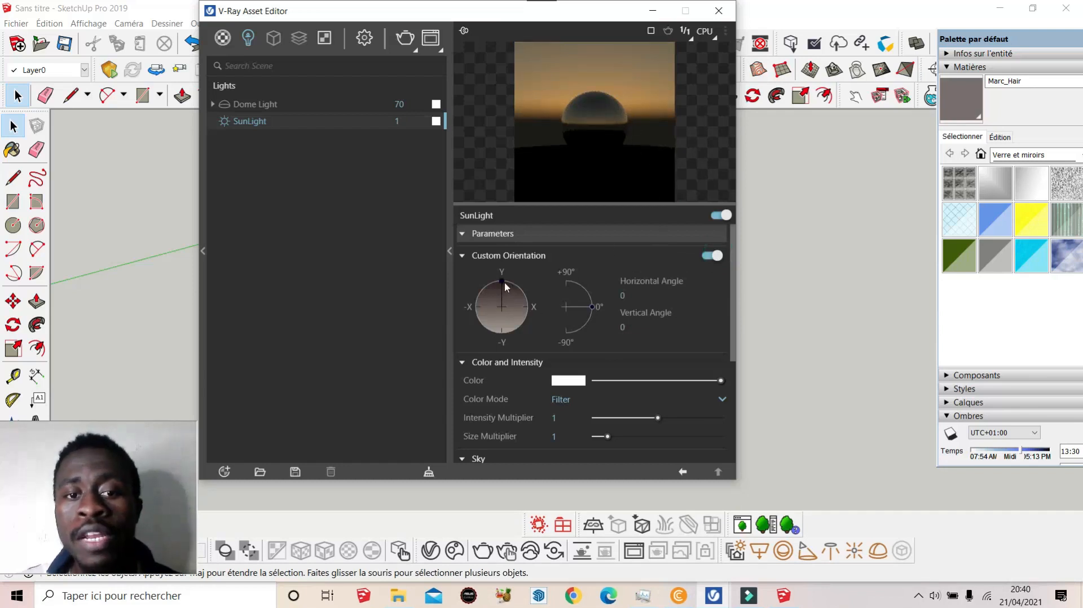
drag(505, 284, 526, 292)
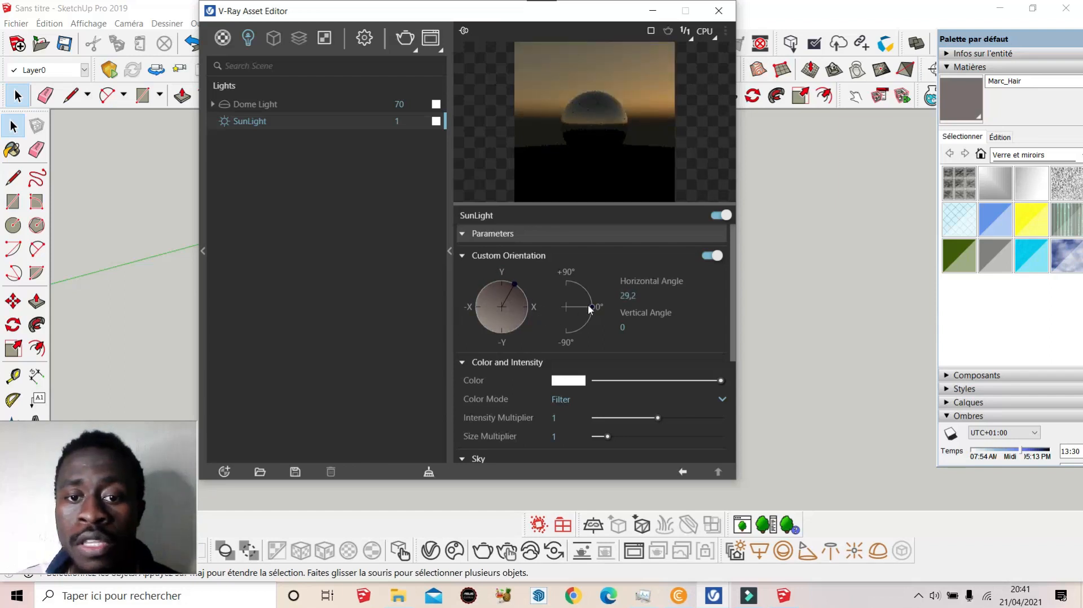
click(512, 283)
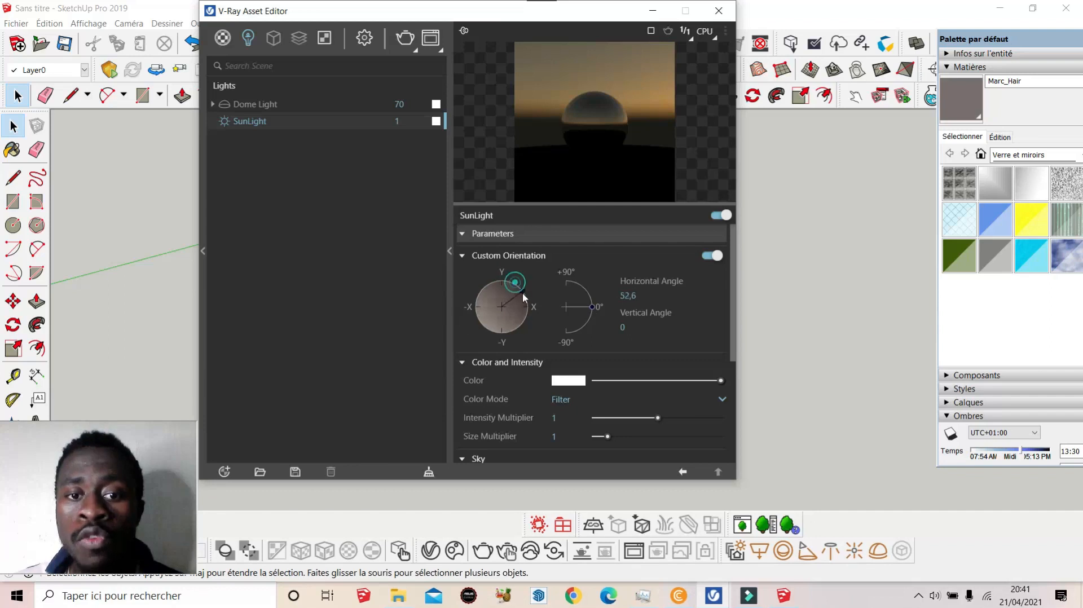
mouse_move(591, 302)
mouse_down()
mouse_move(584, 288)
mouse_move(589, 297)
mouse_up()
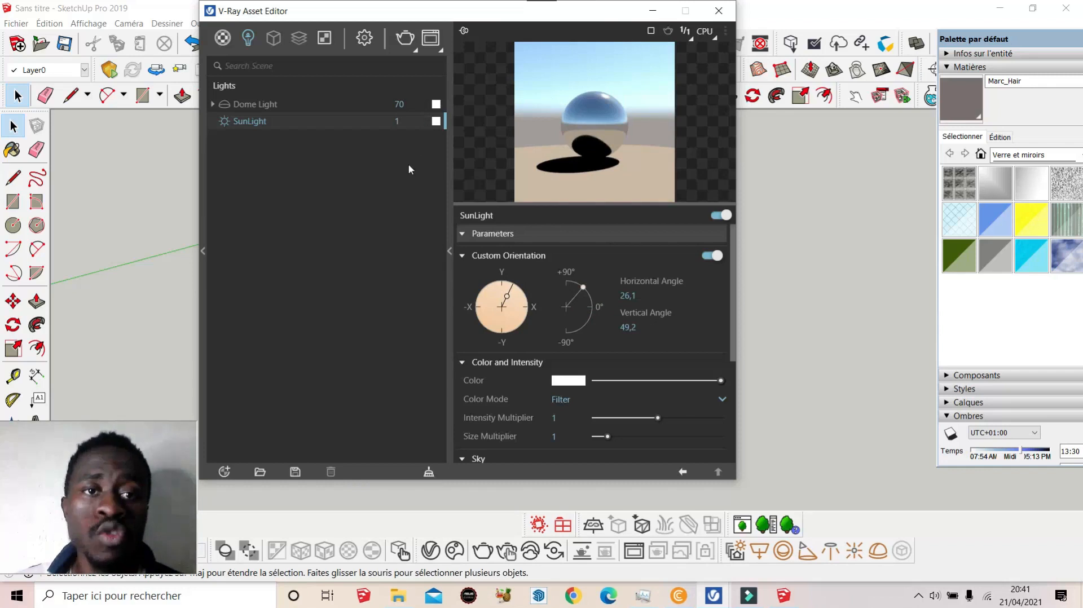
click(404, 42)
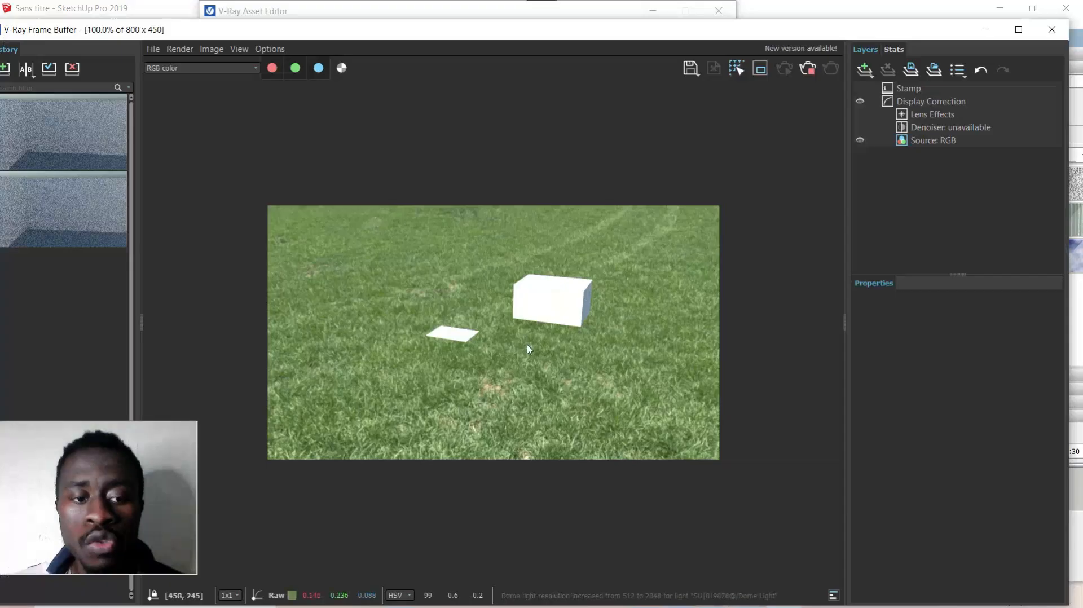